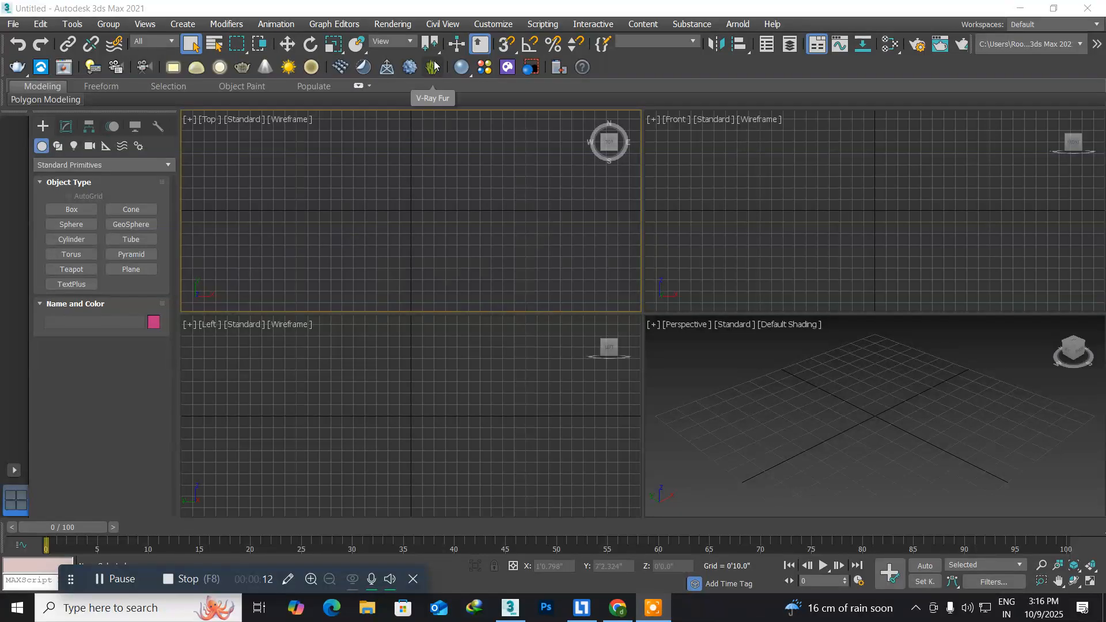
# - Set the display units to US Standard, Feet w/Decimal Inches, with feet as the default unit
pyautogui.click(493, 24)
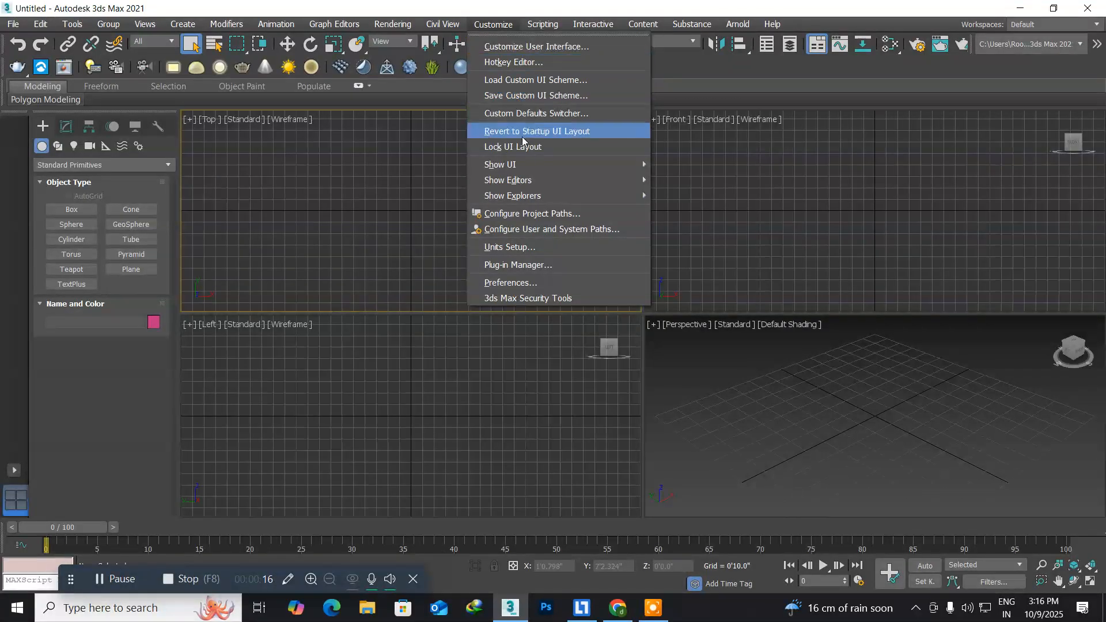
pyautogui.click(519, 242)
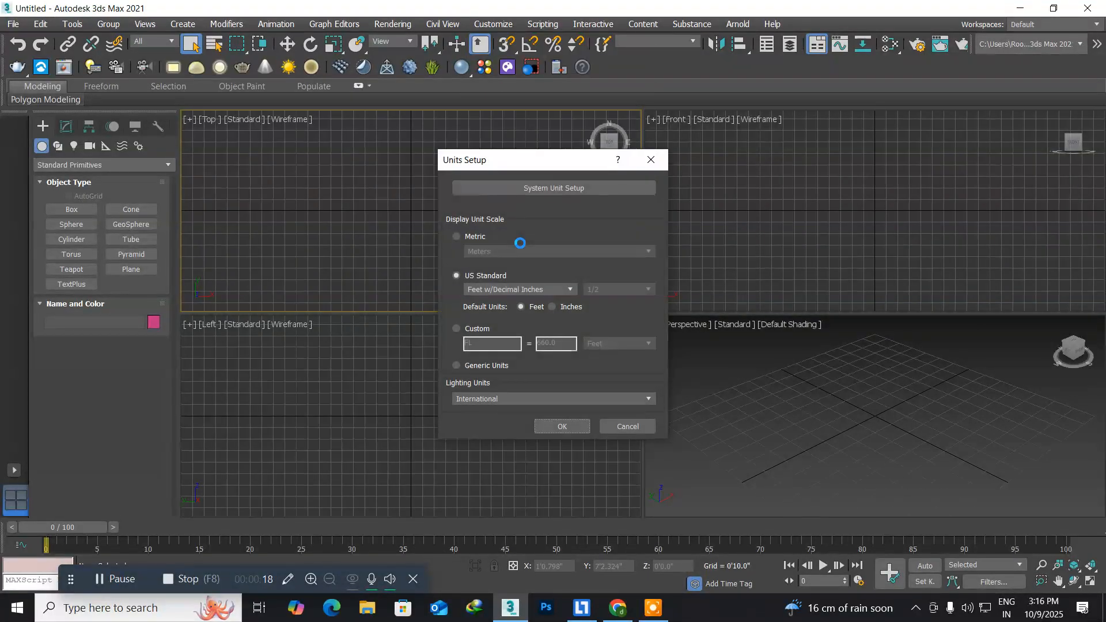
pyautogui.click(456, 236)
pyautogui.click(505, 253)
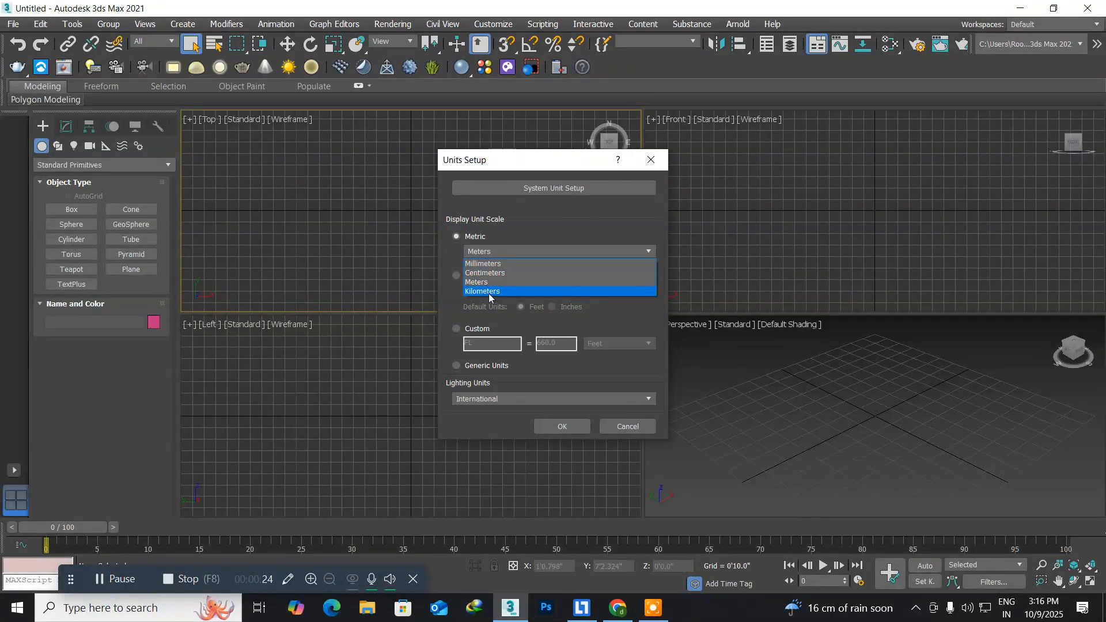
pyautogui.click(458, 275)
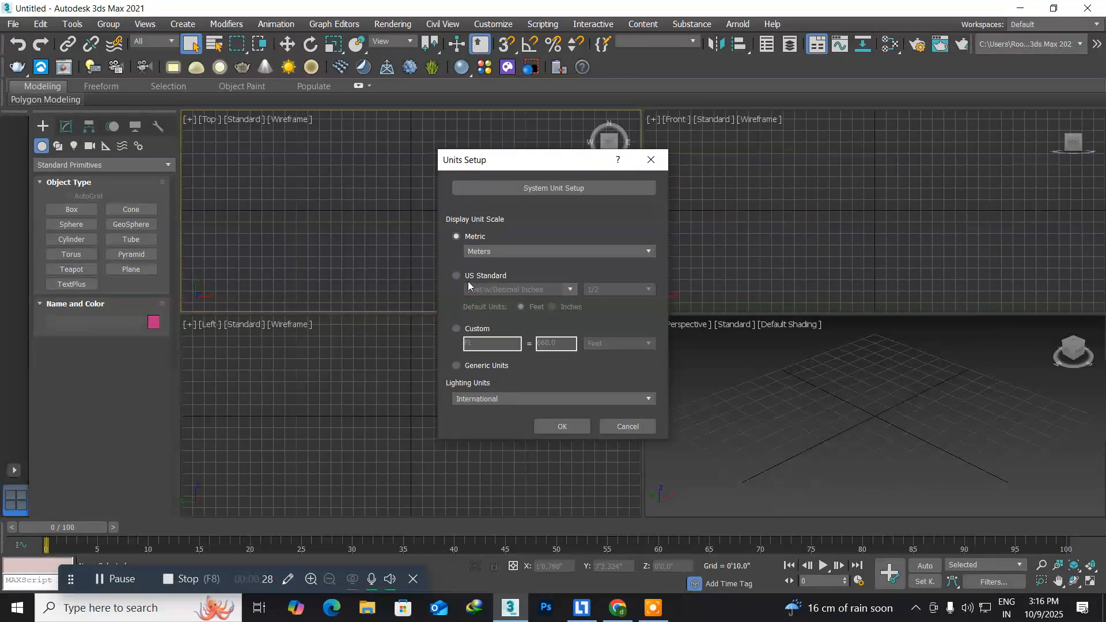
pyautogui.click(458, 276)
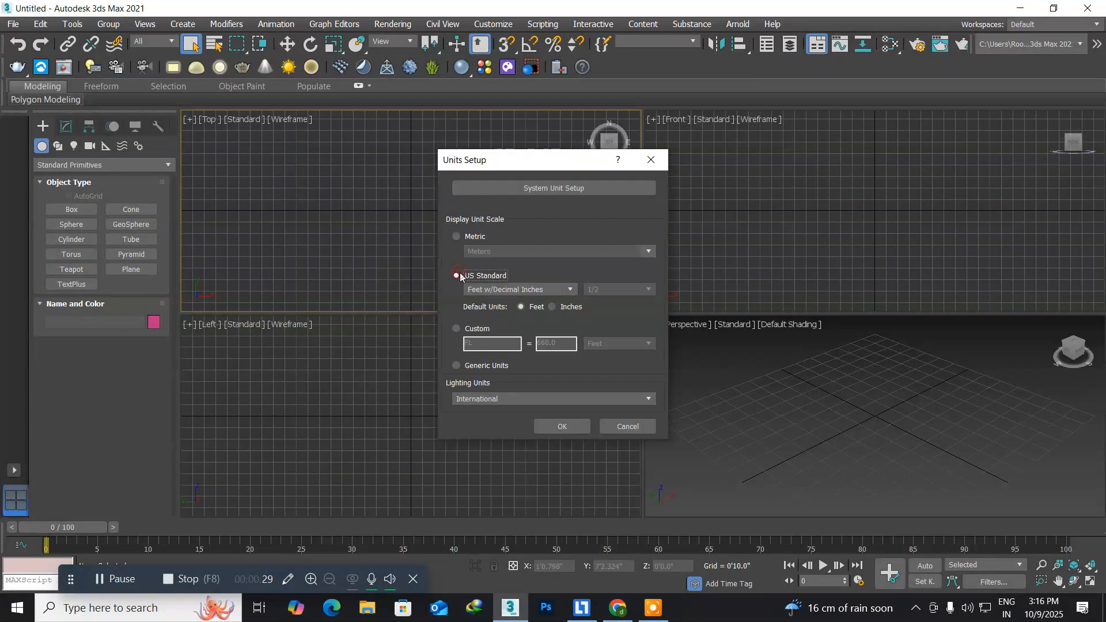
pyautogui.click(506, 289)
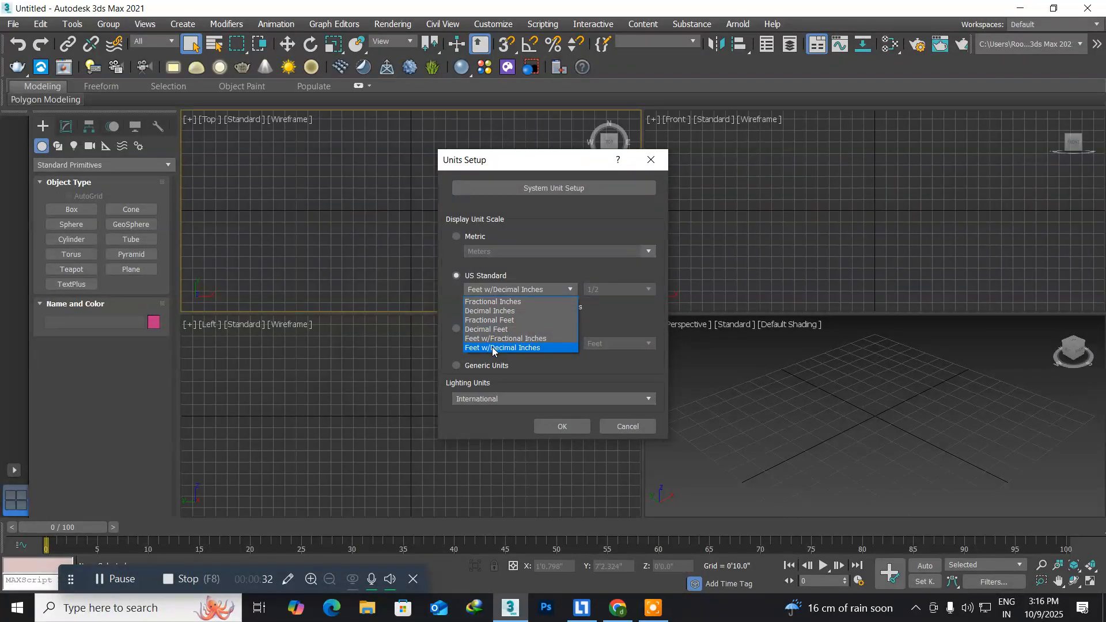
pyautogui.click(539, 349)
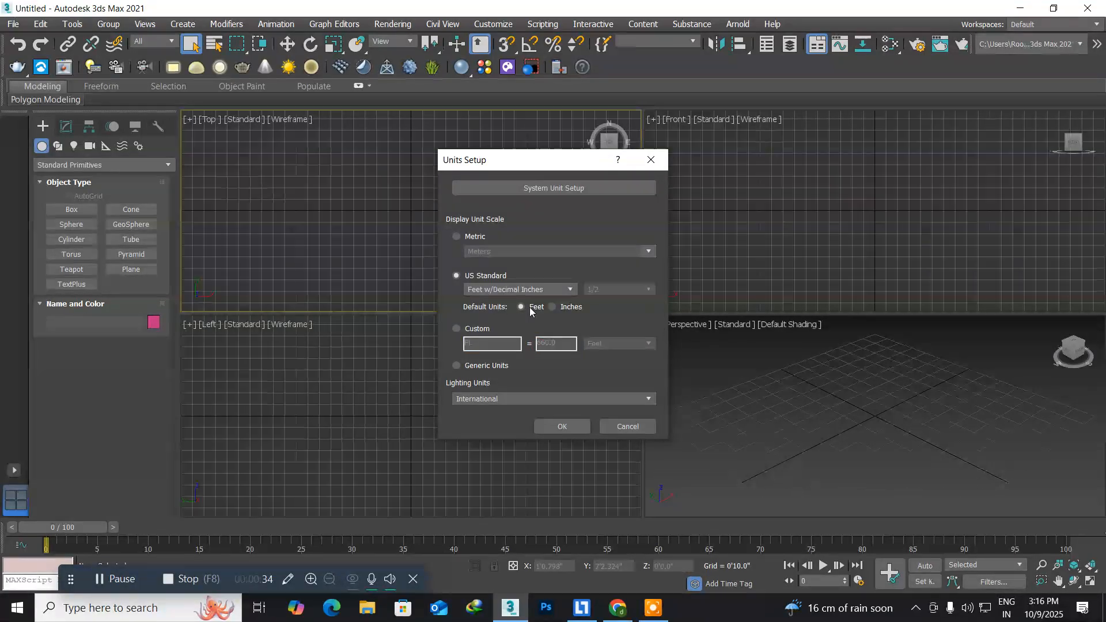
pyautogui.click(564, 430)
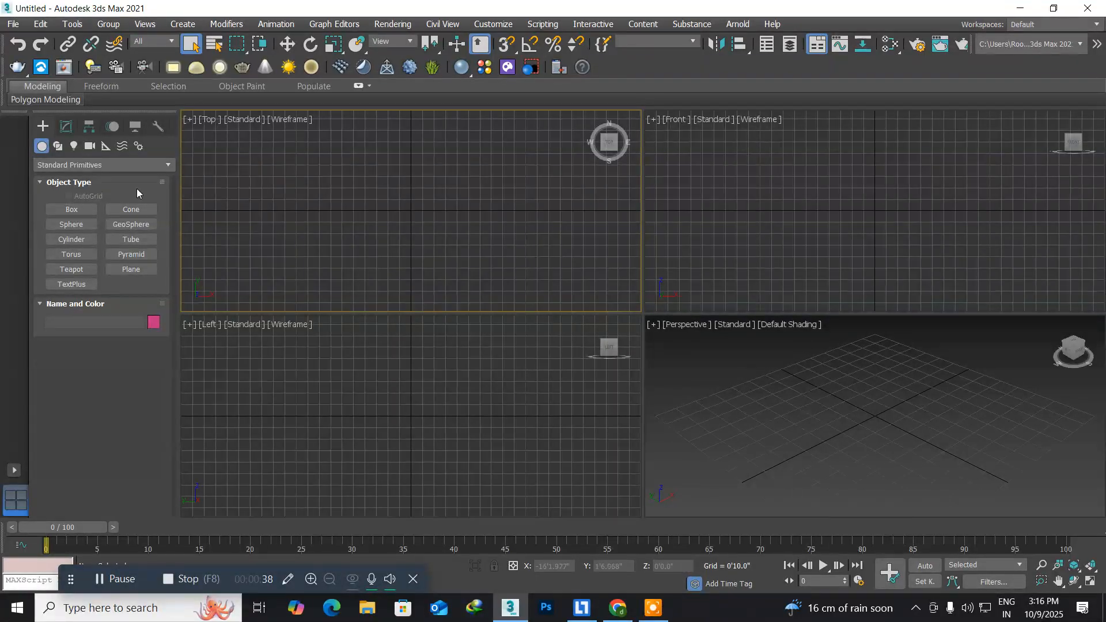
# - Create a box in the Top view, about 7'4" long, 12'2" wide and 3' high
pyautogui.click(68, 212)
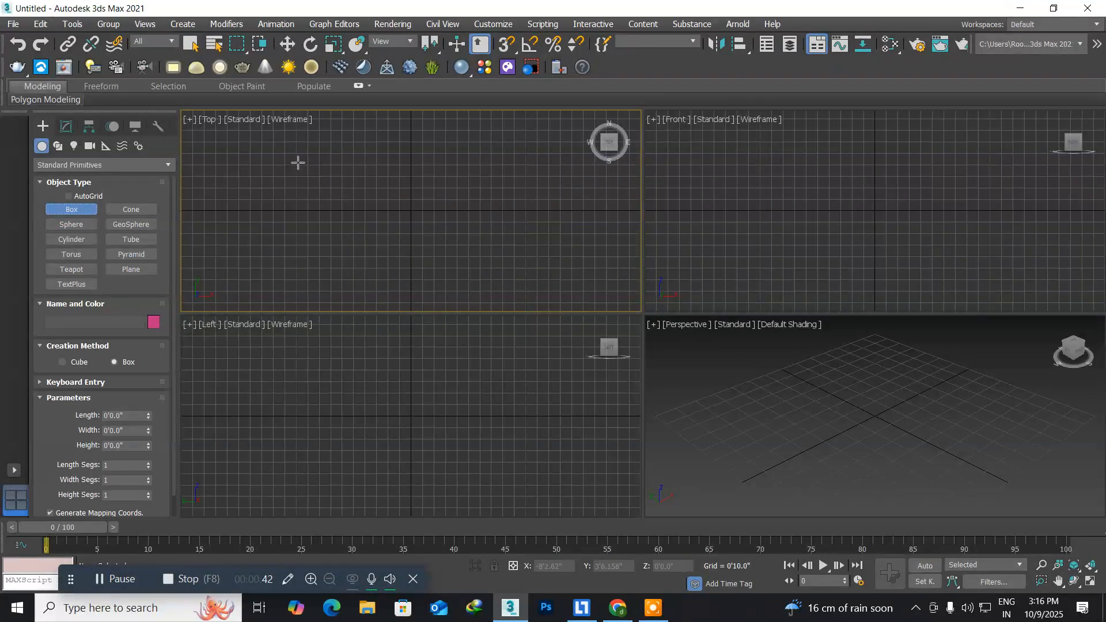
pyautogui.moveTo(296, 159); pyautogui.dragTo(464, 261)
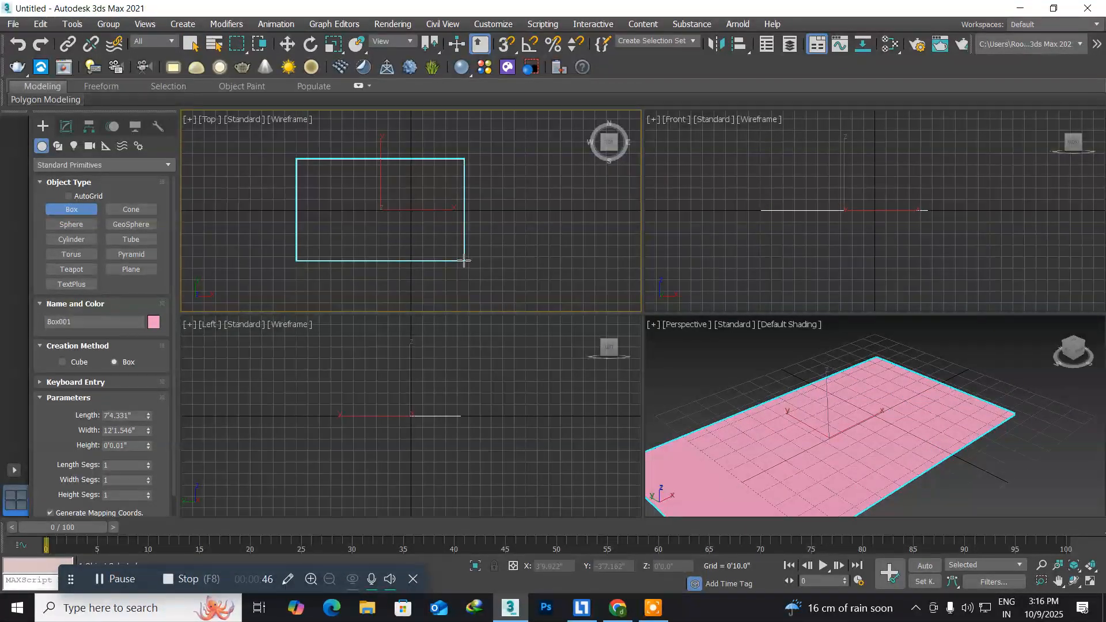
pyautogui.click(462, 219)
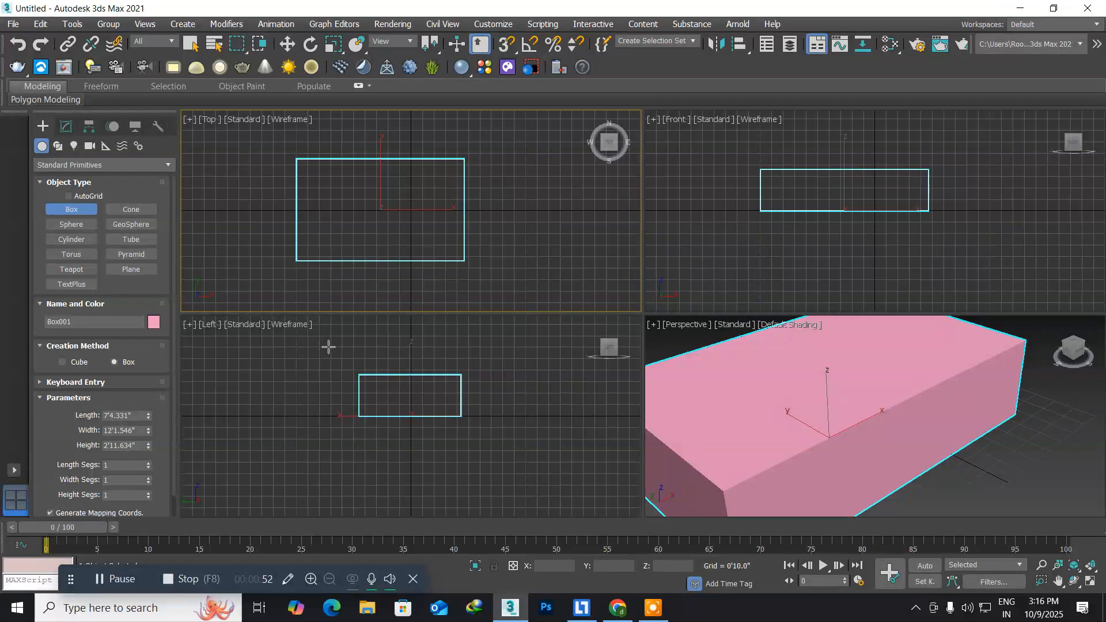
pyautogui.click(286, 46)
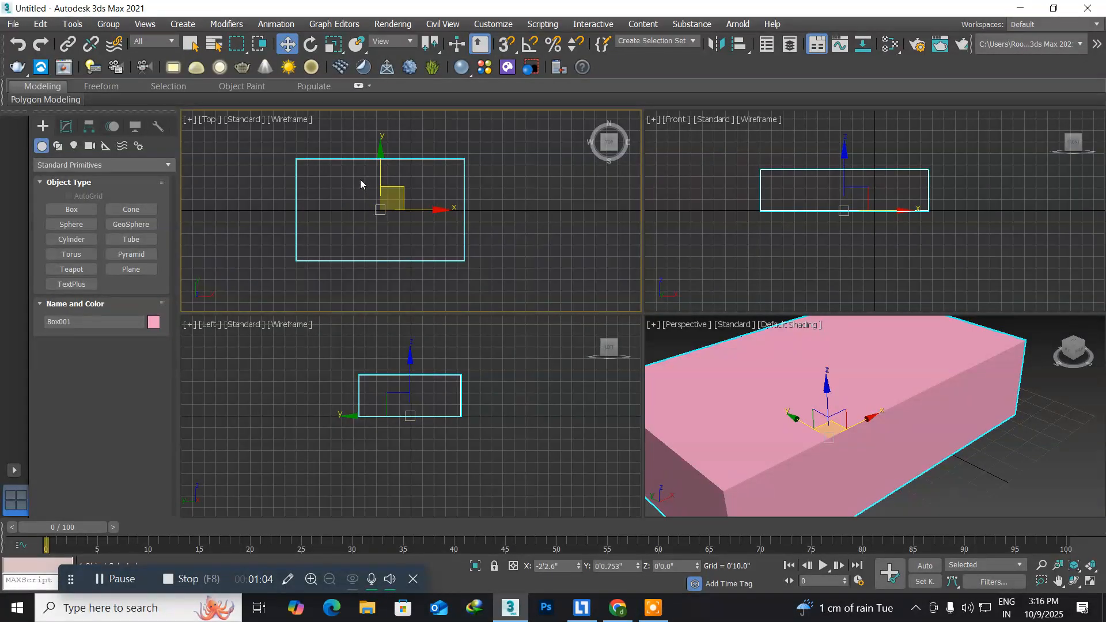
# - Set the box's length to 3' and its width to 6'
pyautogui.click(66, 134)
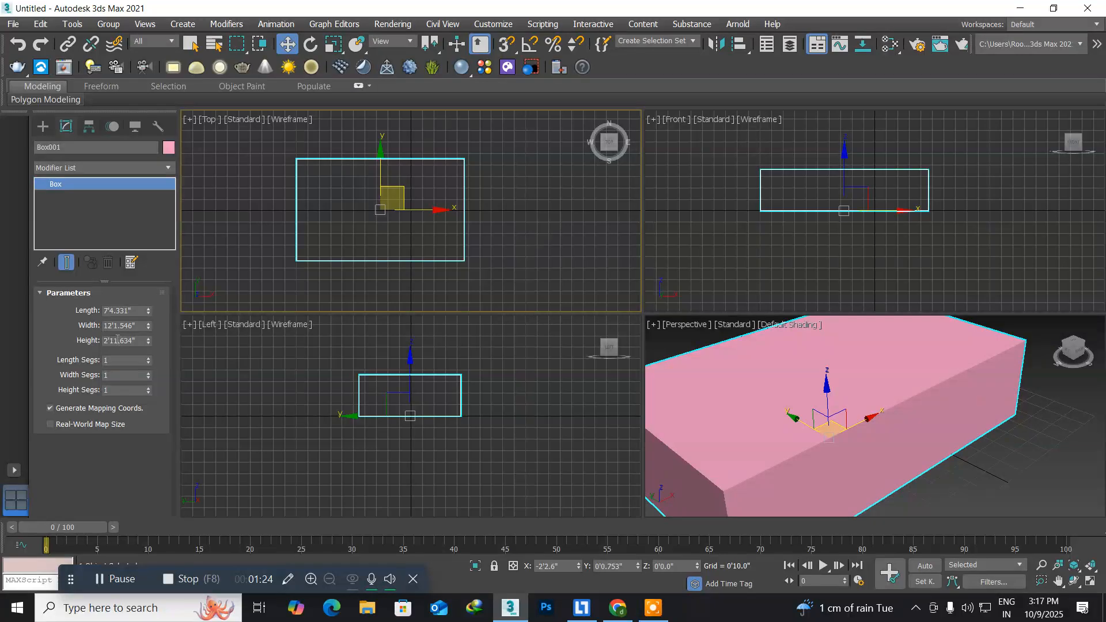
pyautogui.click(124, 311)
pyautogui.write("3'")
pyautogui.press('Return')
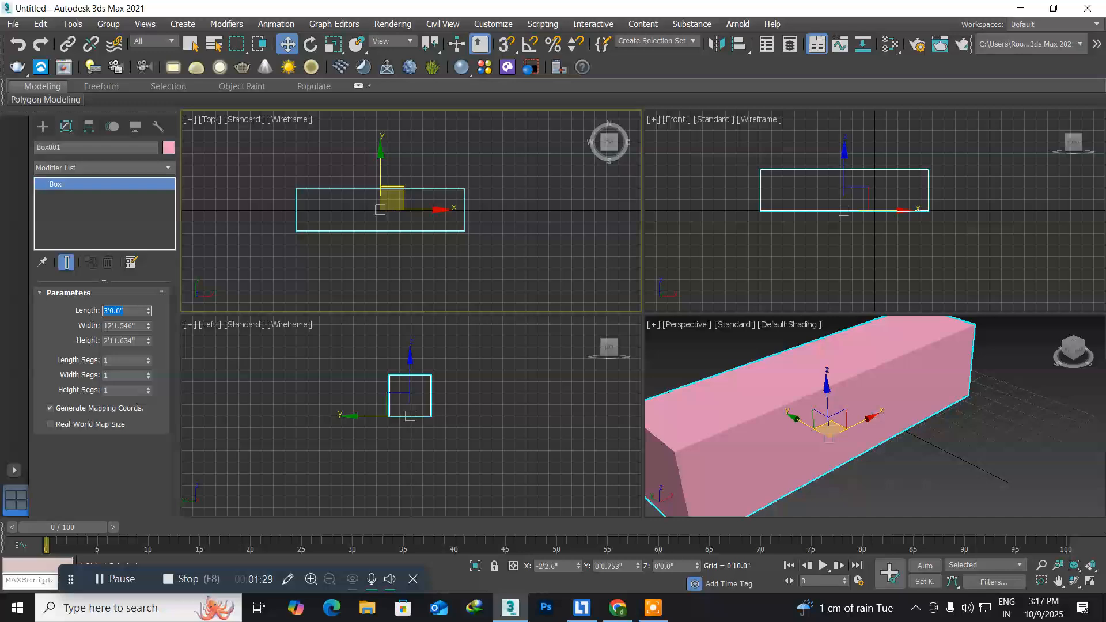
pyautogui.click(121, 327)
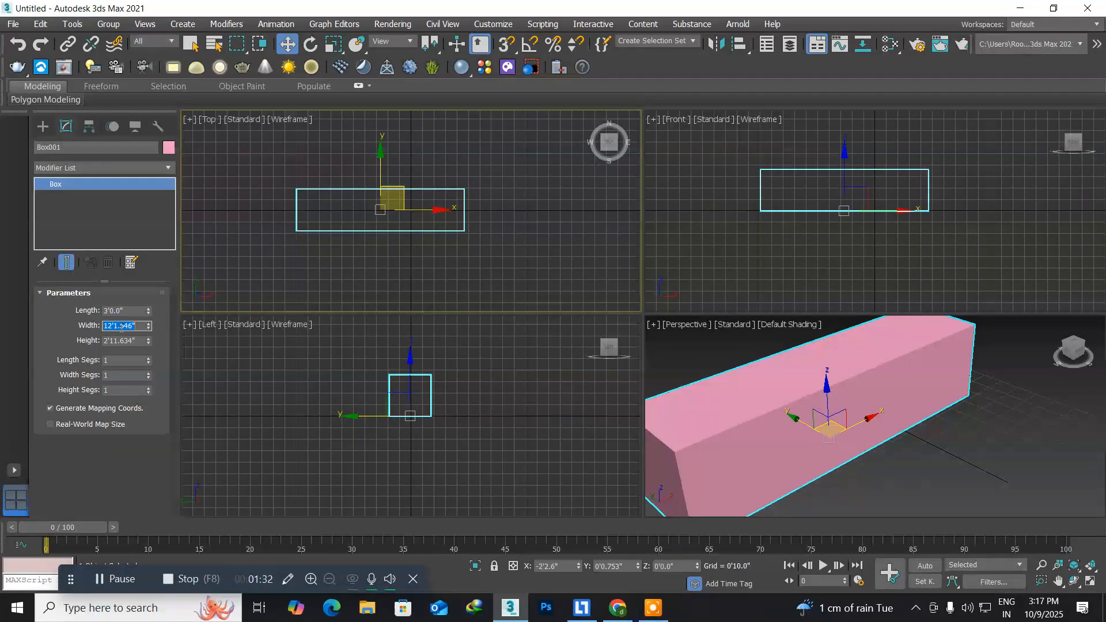
pyautogui.write("6'")
pyautogui.press('Return')
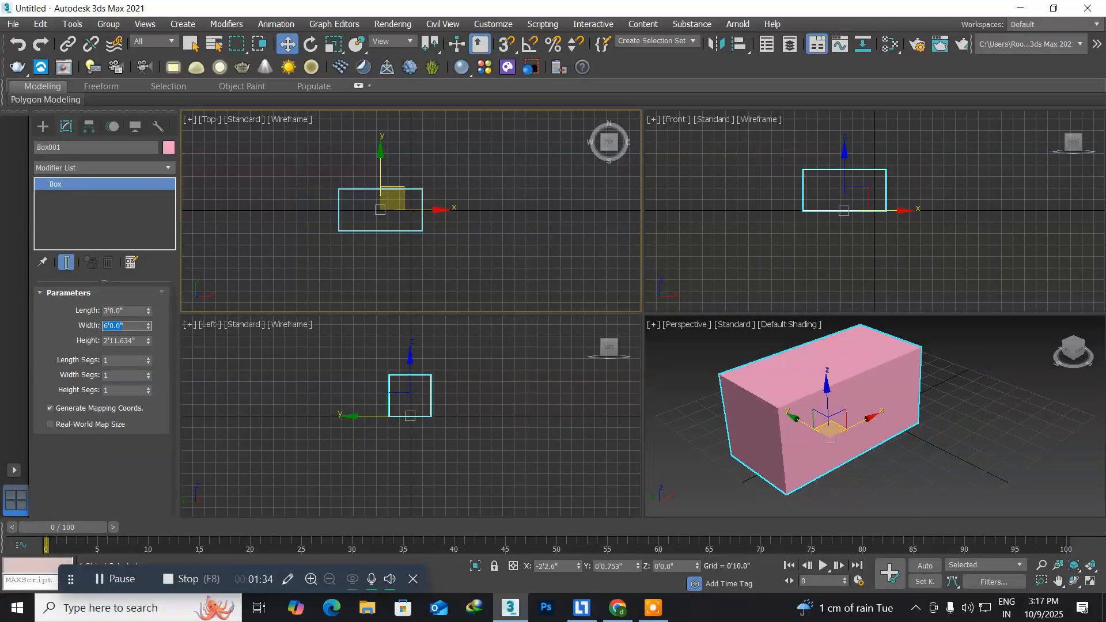
# - Set the box's height to 3'
pyautogui.click(119, 340)
pyautogui.write('3')
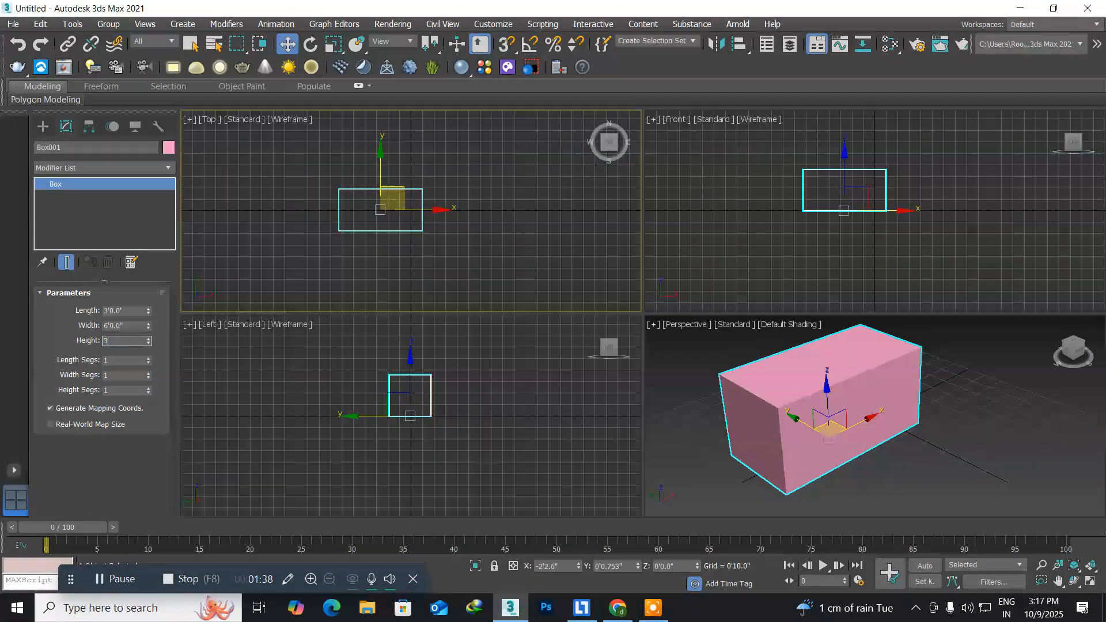
pyautogui.write("'")
pyautogui.press('Return')
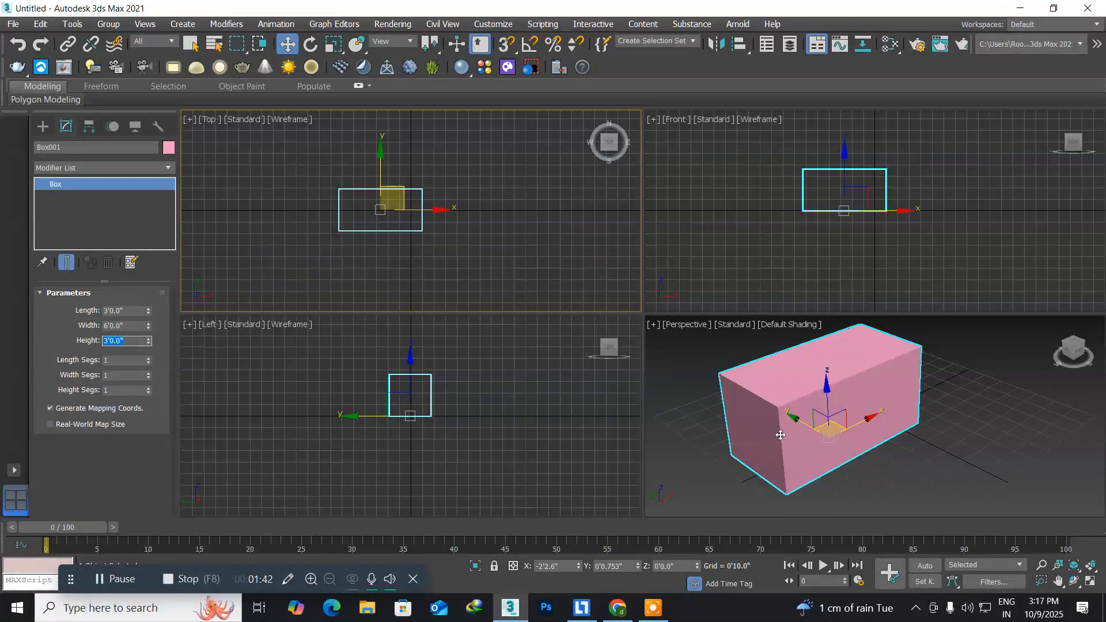
pyautogui.click(726, 409)
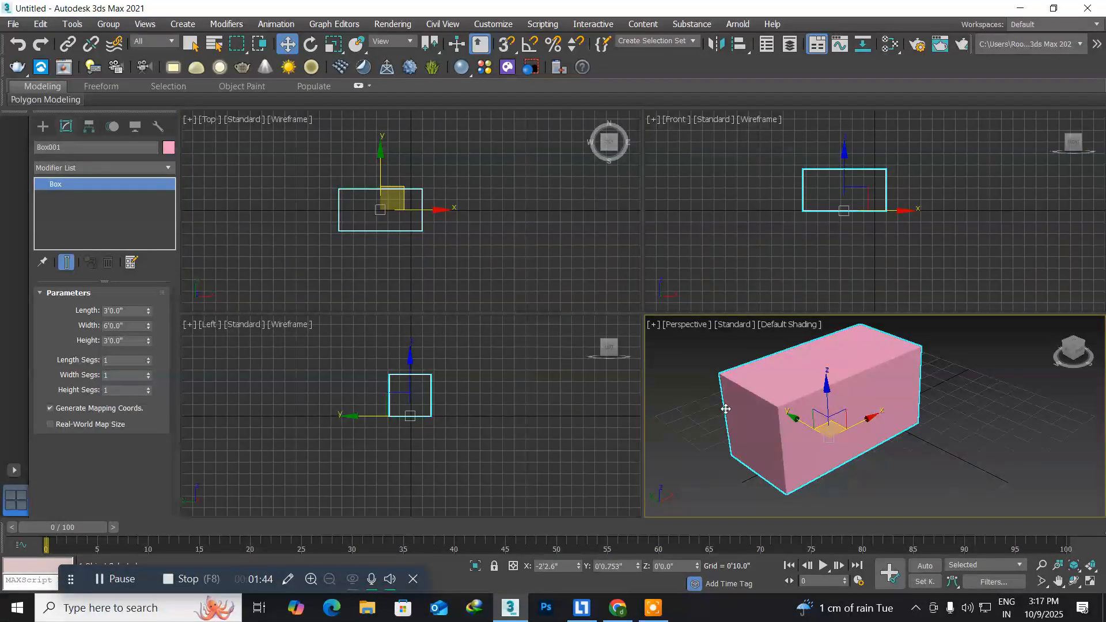
pyautogui.moveTo(726, 409); pyautogui.dragTo(719, 417, button='middle')
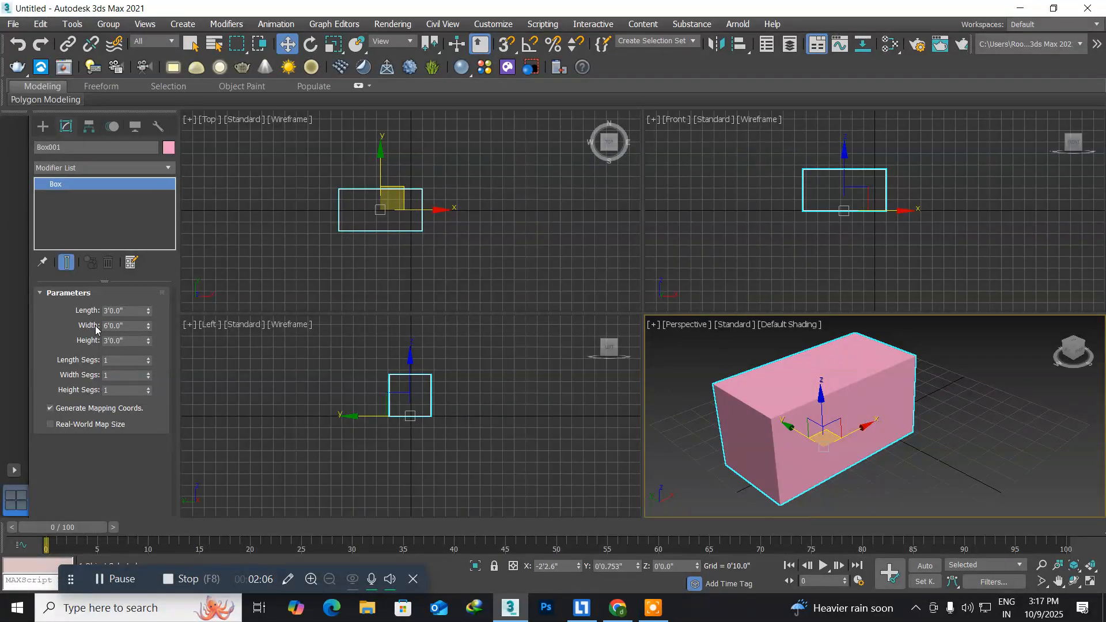
# - Reduce the box to a thin slab by setting its height to 1"
pyautogui.moveTo(134, 340); pyautogui.dragTo(92, 340)
pyautogui.write('1')
pyautogui.press('Return')
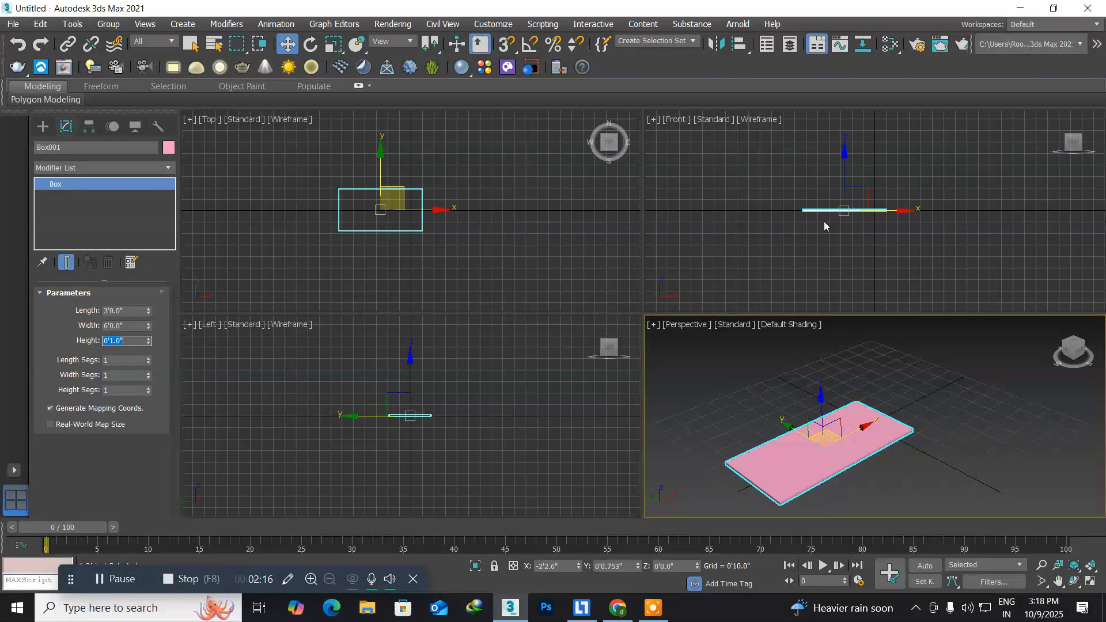
# - Raise the slab to an absolute world Z position of 3' using exact move values
pyautogui.scroll(8, 827, 220)
pyautogui.scroll(-3, 831, 215)
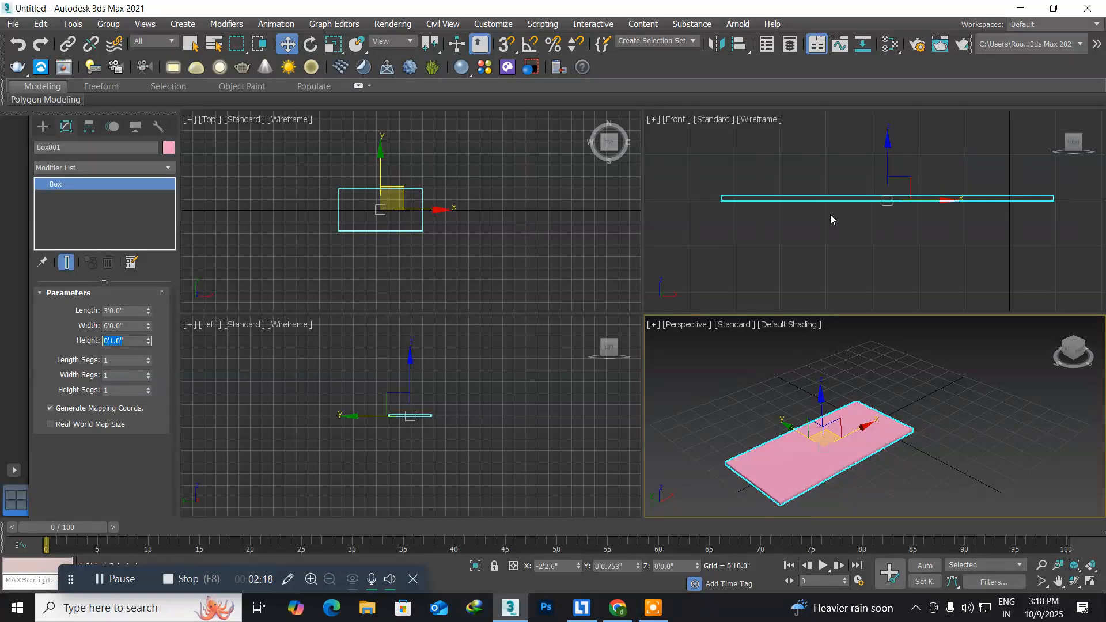
pyautogui.moveTo(761, 220); pyautogui.dragTo(780, 239, button='middle')
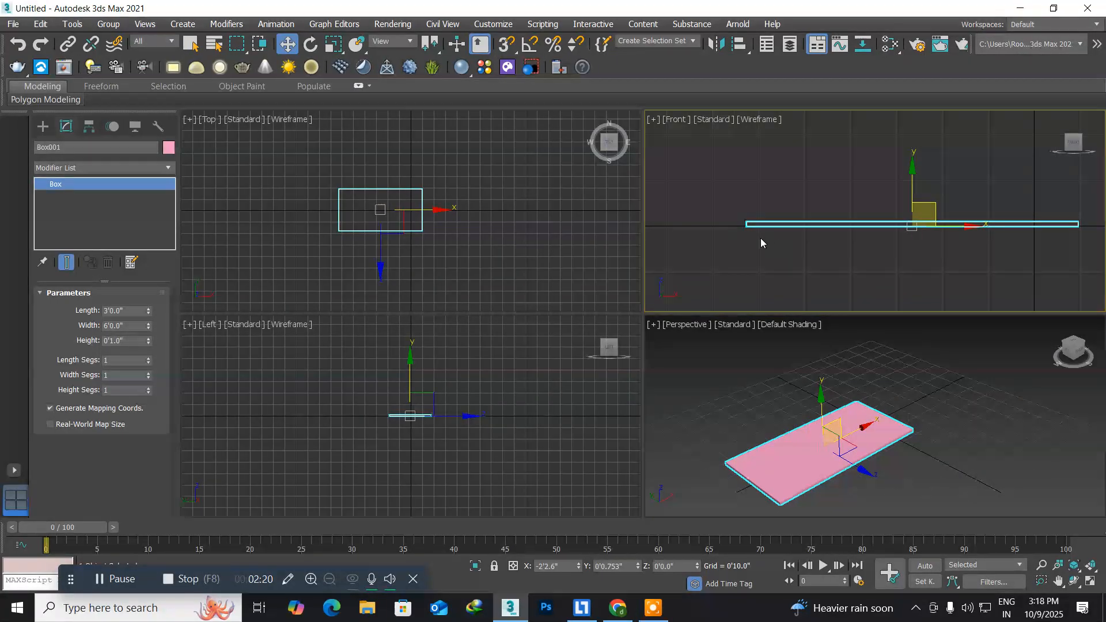
pyautogui.scroll(4, 759, 236)
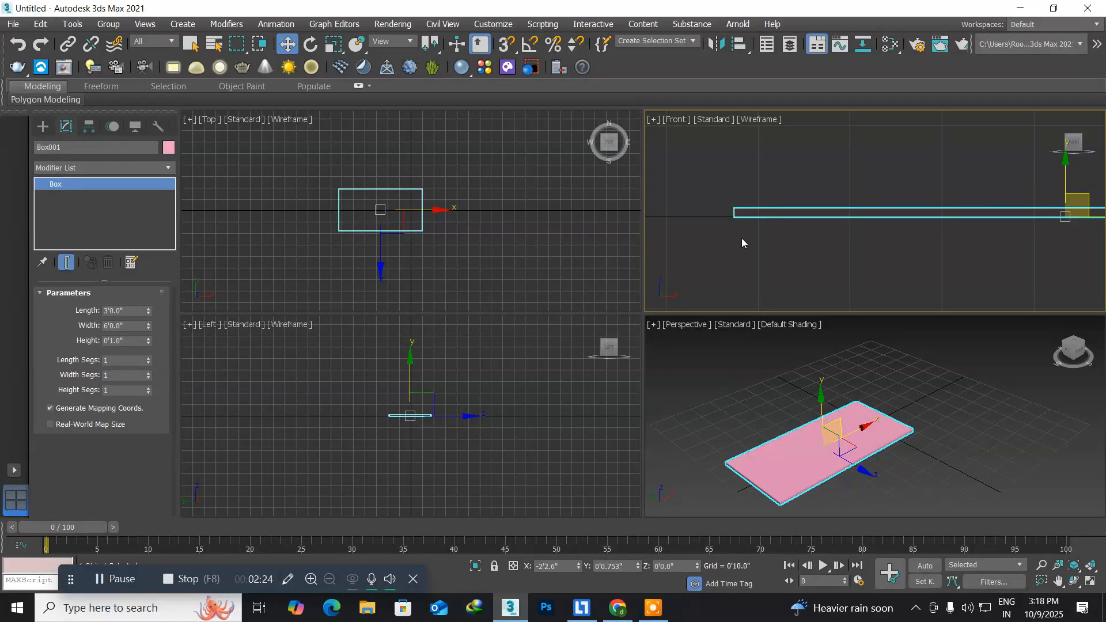
pyautogui.scroll(-5, 742, 237)
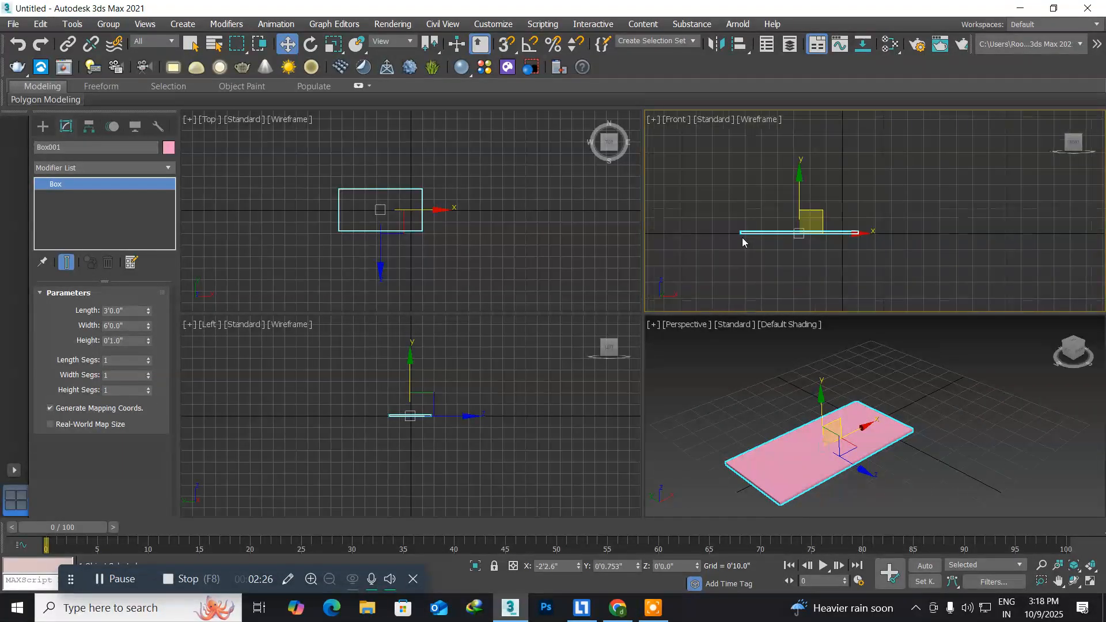
pyautogui.rightClick(287, 51)
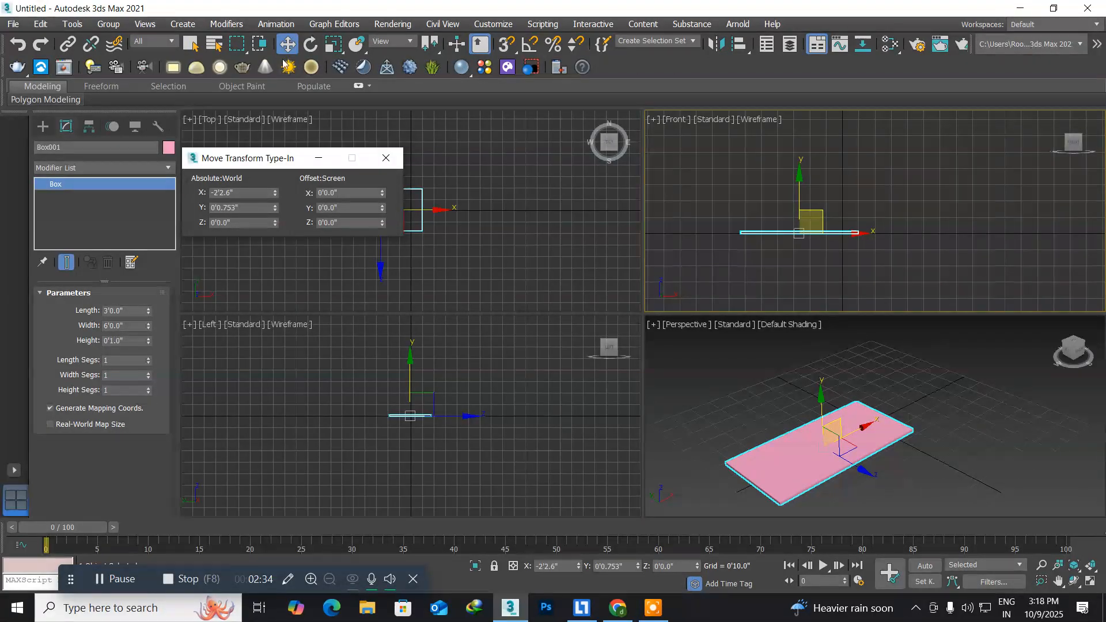
pyautogui.click(238, 224)
pyautogui.write('3')
pyautogui.press('Return')
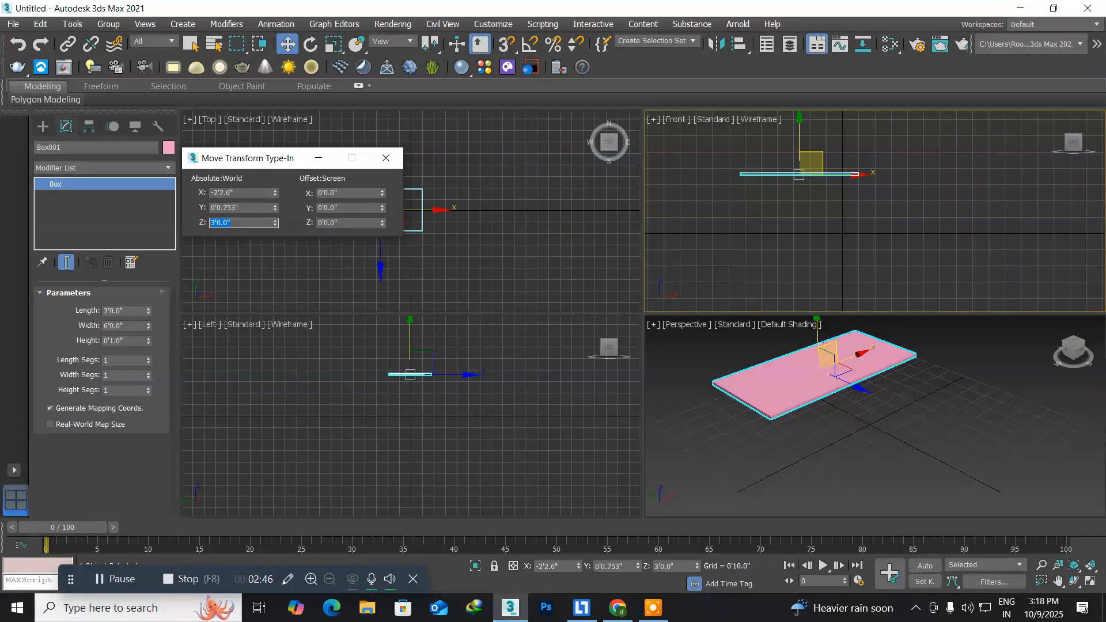
pyautogui.click(394, 167)
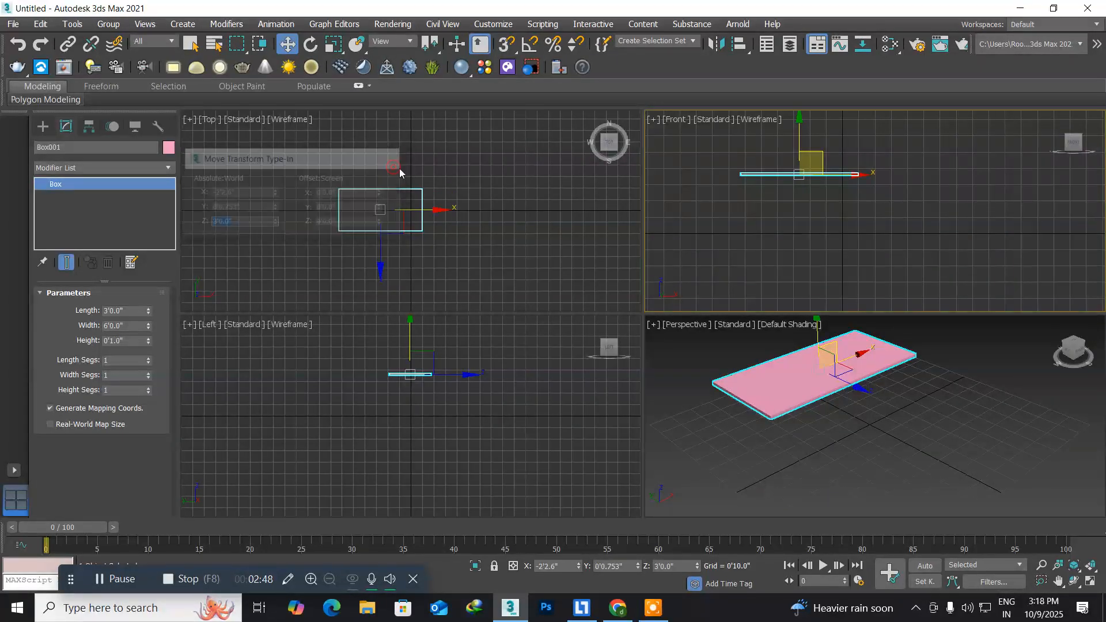
# - Make one independent copy of the slab, offset along negative Y to about Y -3'9"
pyautogui.scroll(3, 769, 197)
pyautogui.scroll(2, 770, 197)
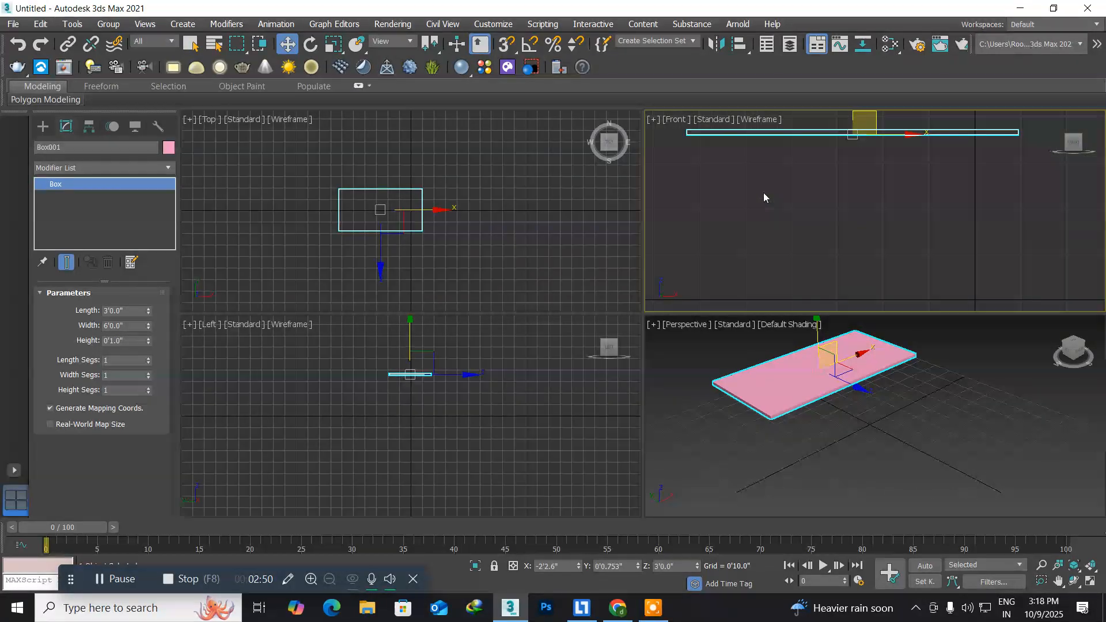
pyautogui.moveTo(763, 176); pyautogui.dragTo(779, 206, button='middle')
pyautogui.scroll(-3, 780, 209)
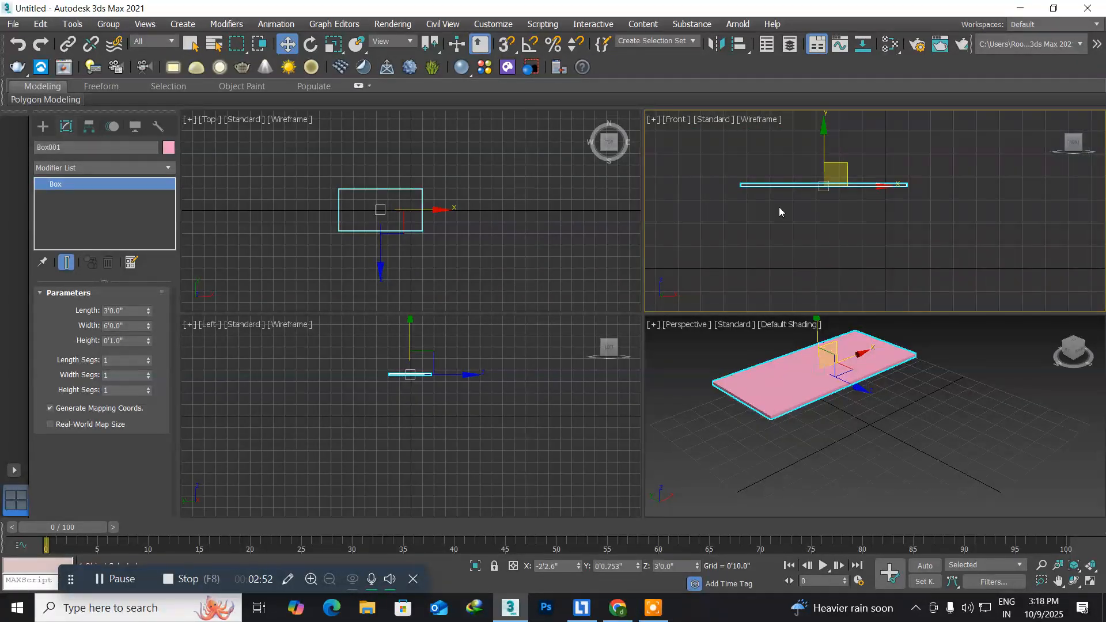
pyautogui.moveTo(771, 247)
pyautogui.mouseDown(button='middle')
pyautogui.moveTo(795, 205)
pyautogui.moveTo(784, 236)
pyautogui.mouseUp(button='middle')
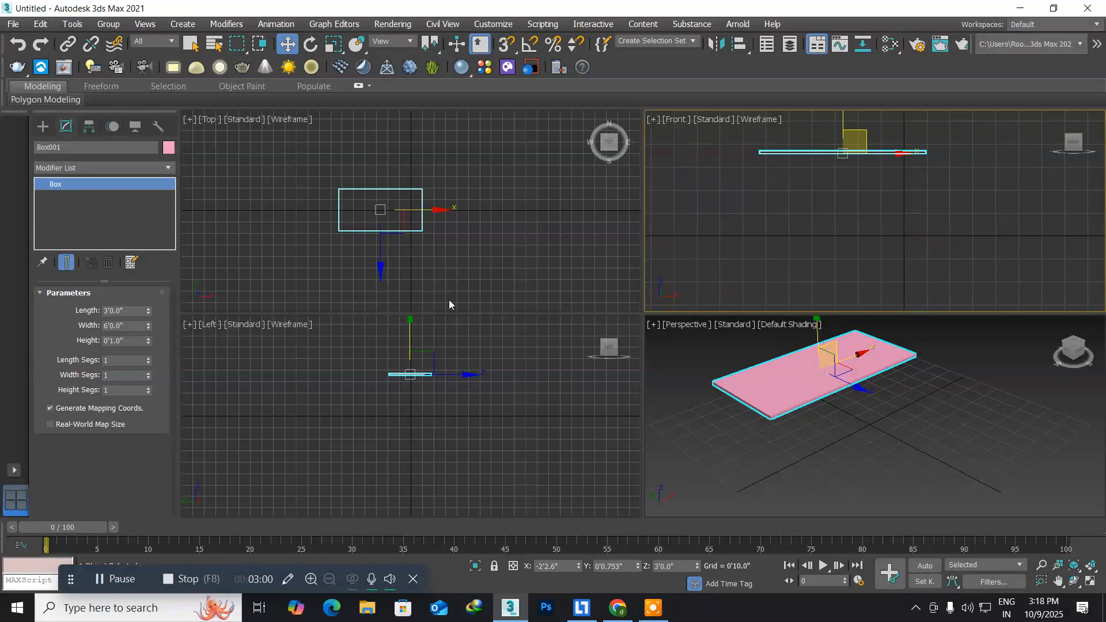
pyautogui.moveTo(422, 231); pyautogui.dragTo(425, 221, button='middle')
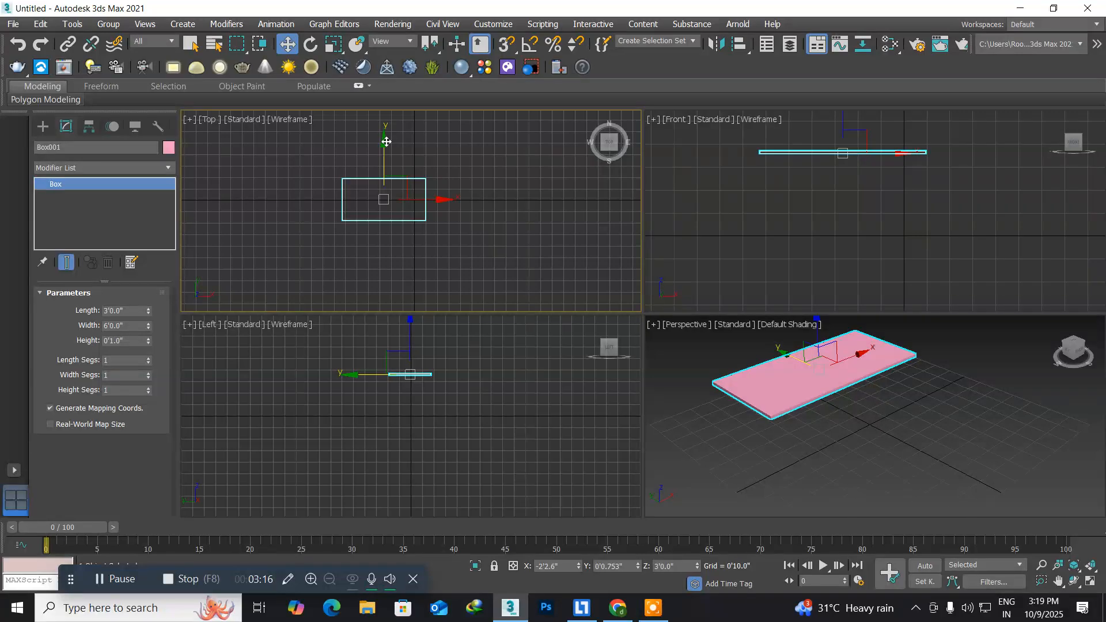
pyautogui.keyDown('shift'); pyautogui.moveTo(386, 141); pyautogui.dragTo(389, 196); pyautogui.keyUp('shift')
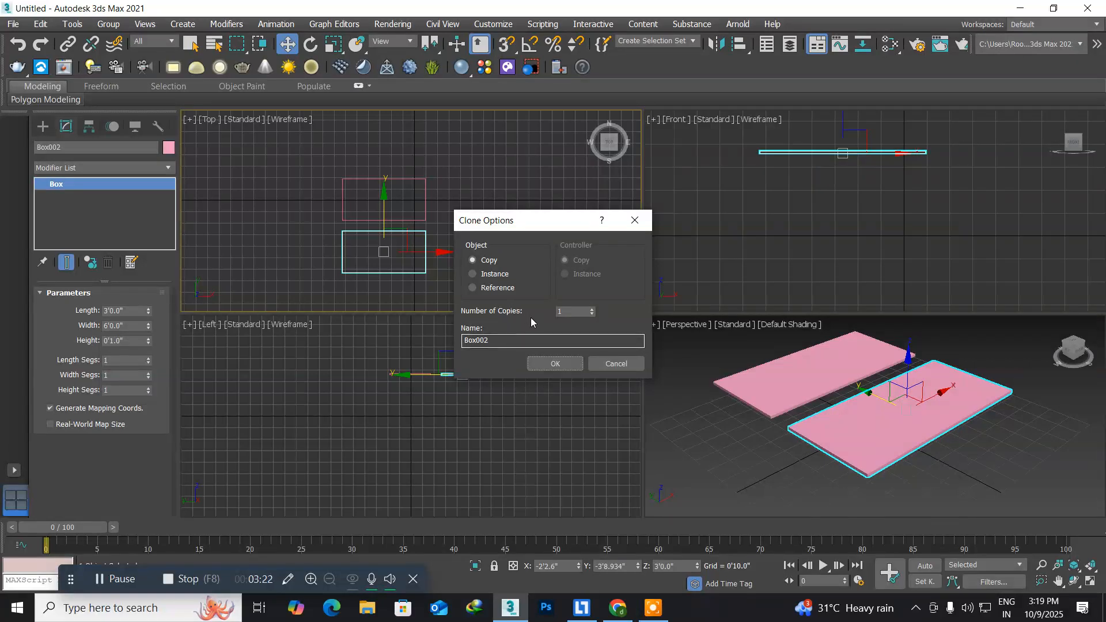
pyautogui.click(555, 364)
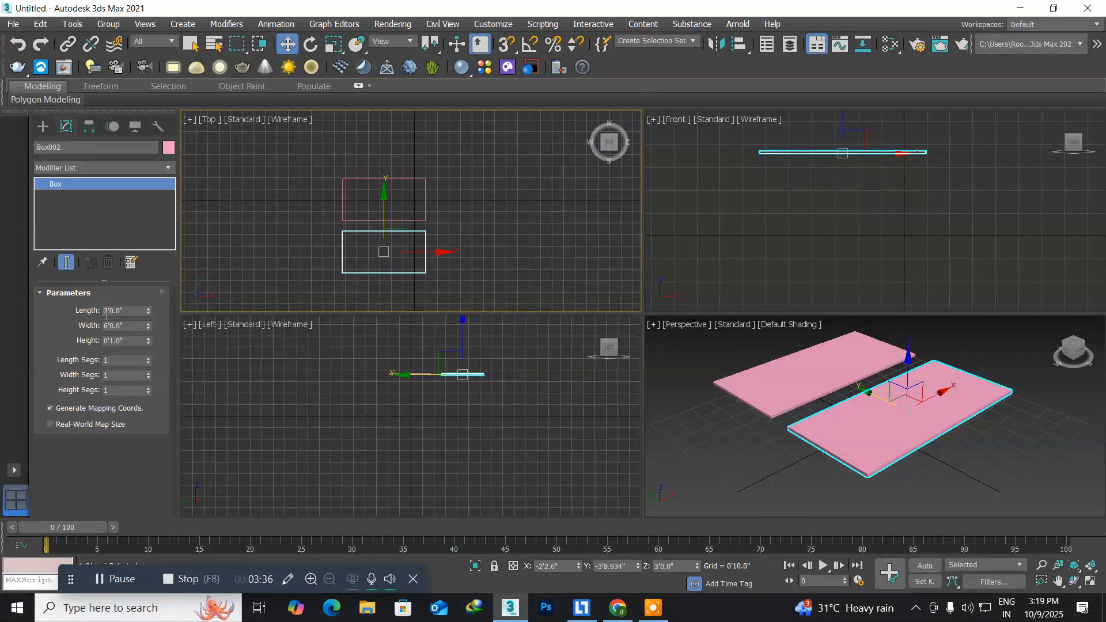
# - Set the copied slab's width to 1"
pyautogui.click(133, 326)
pyautogui.write('1')
pyautogui.press('Return')
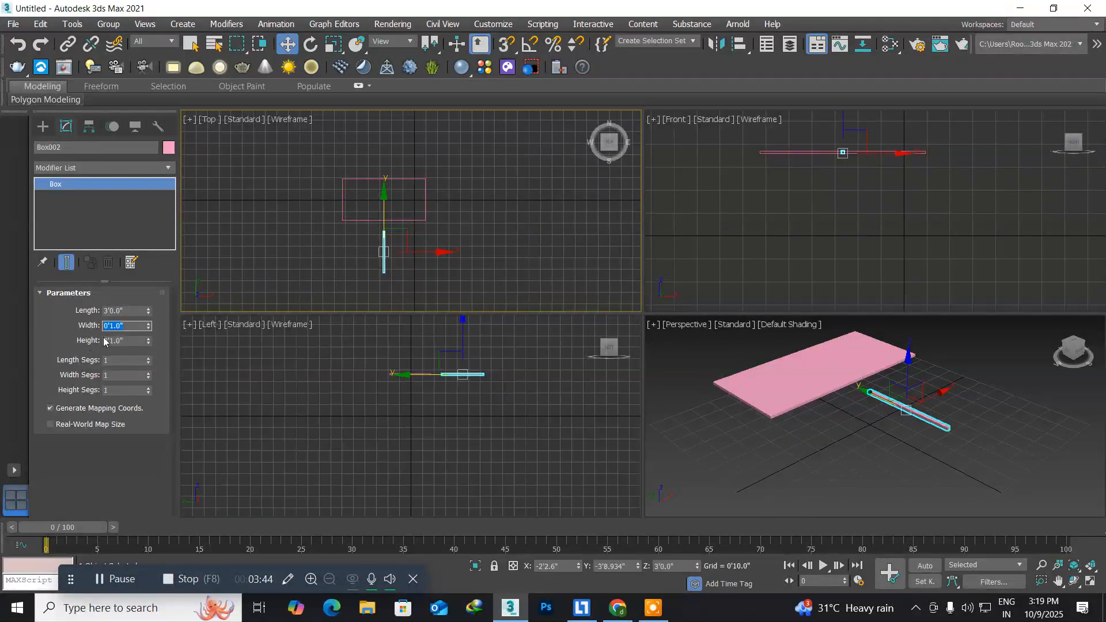
# - Set the copied panel's height to 2'11"
pyautogui.click(134, 341)
pyautogui.write("2'11")
pyautogui.press('Return')
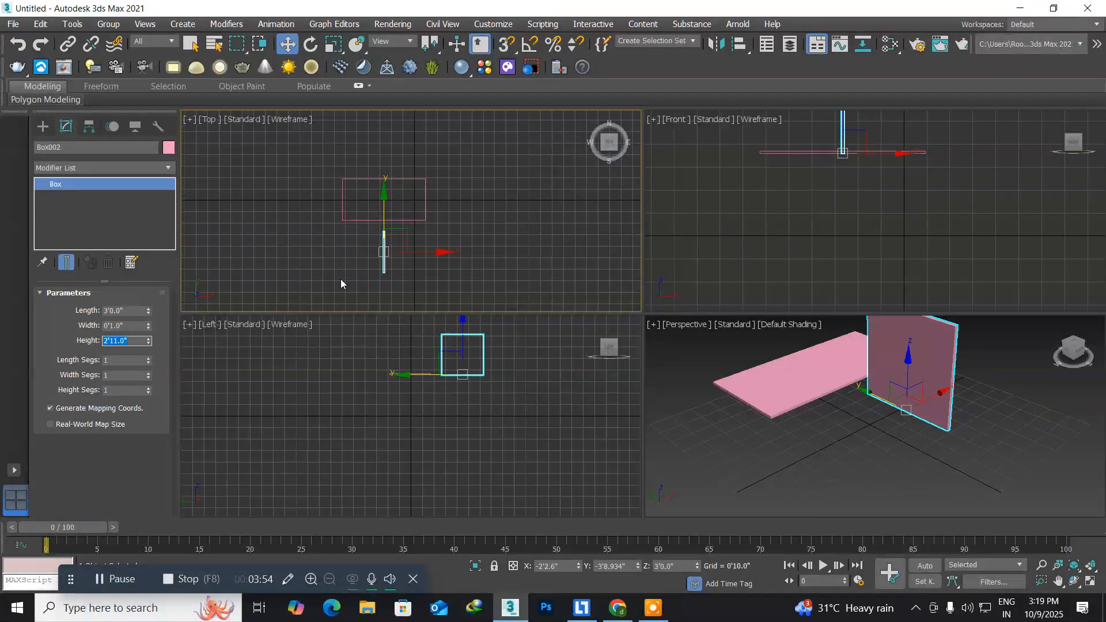
# - Lower the upright panel to an absolute world Z position of 0 using exact move values
pyautogui.moveTo(869, 217); pyautogui.dragTo(846, 279, button='middle')
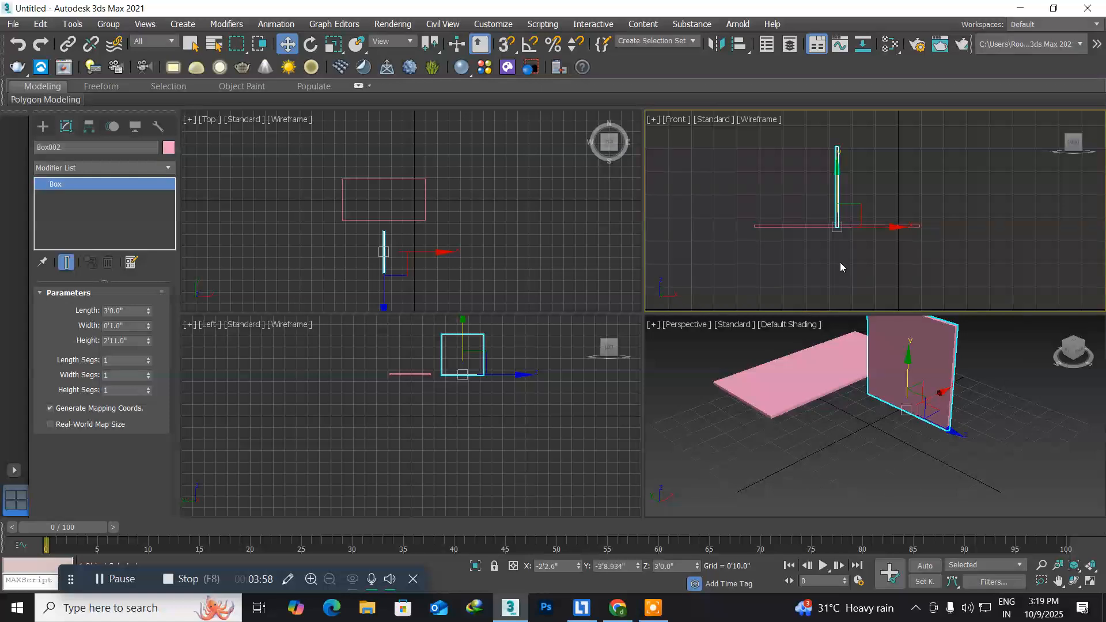
pyautogui.scroll(2, 841, 263)
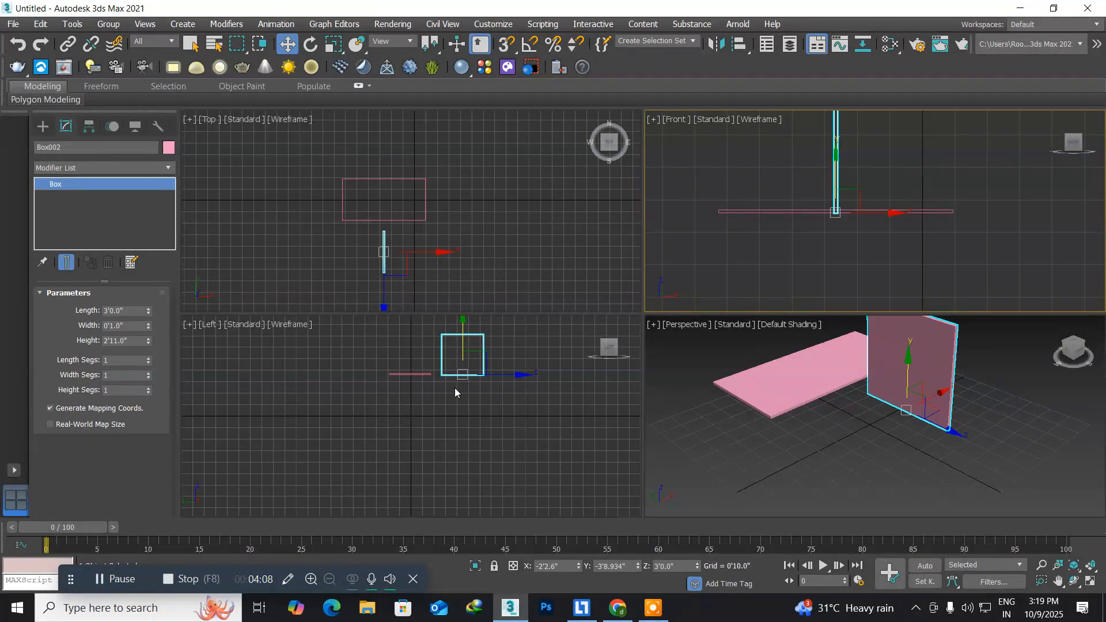
pyautogui.rightClick(282, 44)
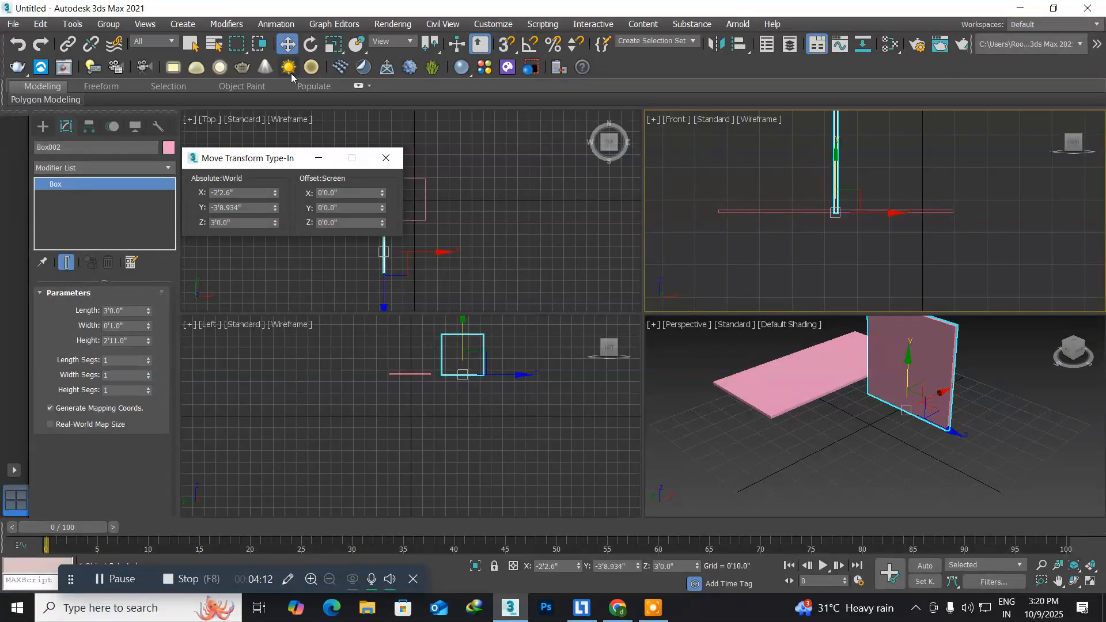
pyautogui.doubleClick(251, 223)
pyautogui.write('0')
pyautogui.press('Return')
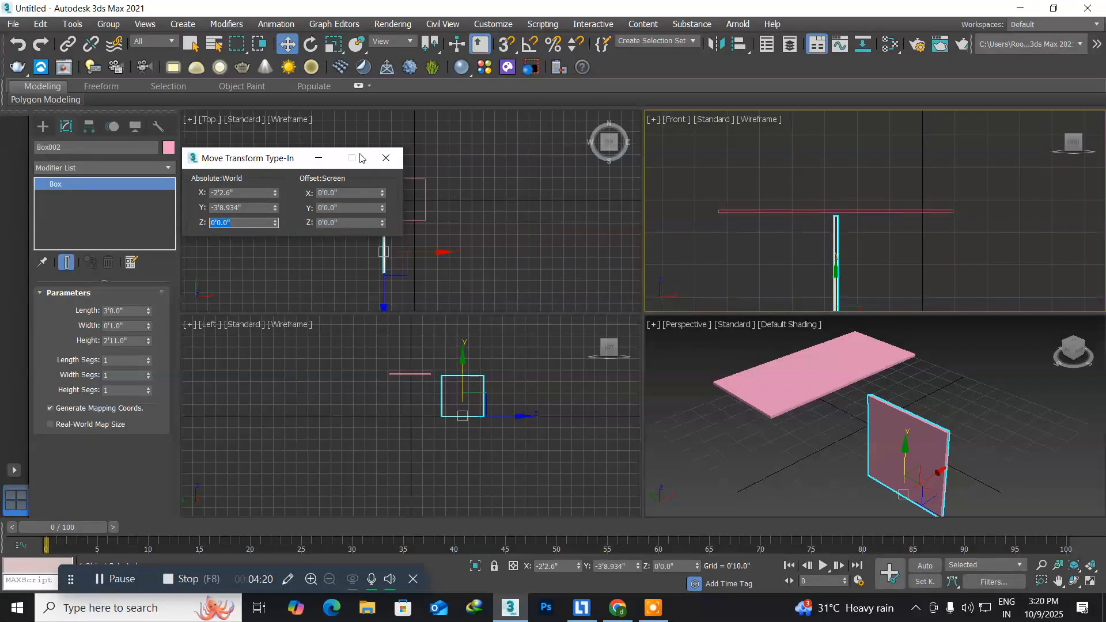
pyautogui.click(386, 158)
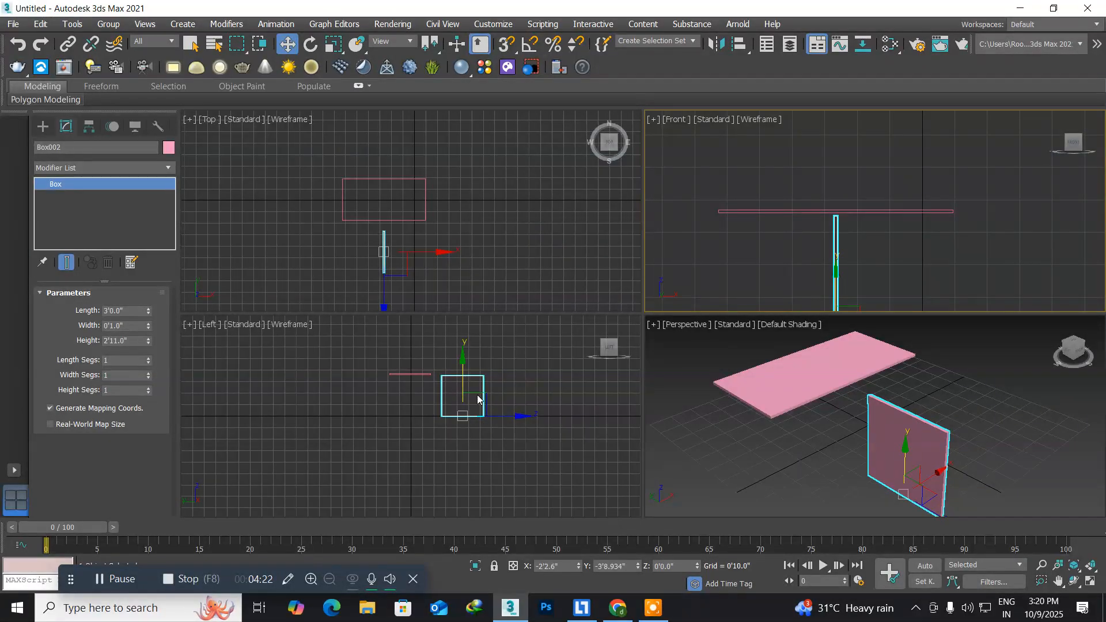
# - Move the upright panel along the Y axis until it sits mostly beneath the tabletop, at about Y -5"
pyautogui.scroll(8, 454, 394)
pyautogui.moveTo(351, 365); pyautogui.dragTo(395, 385, button='middle')
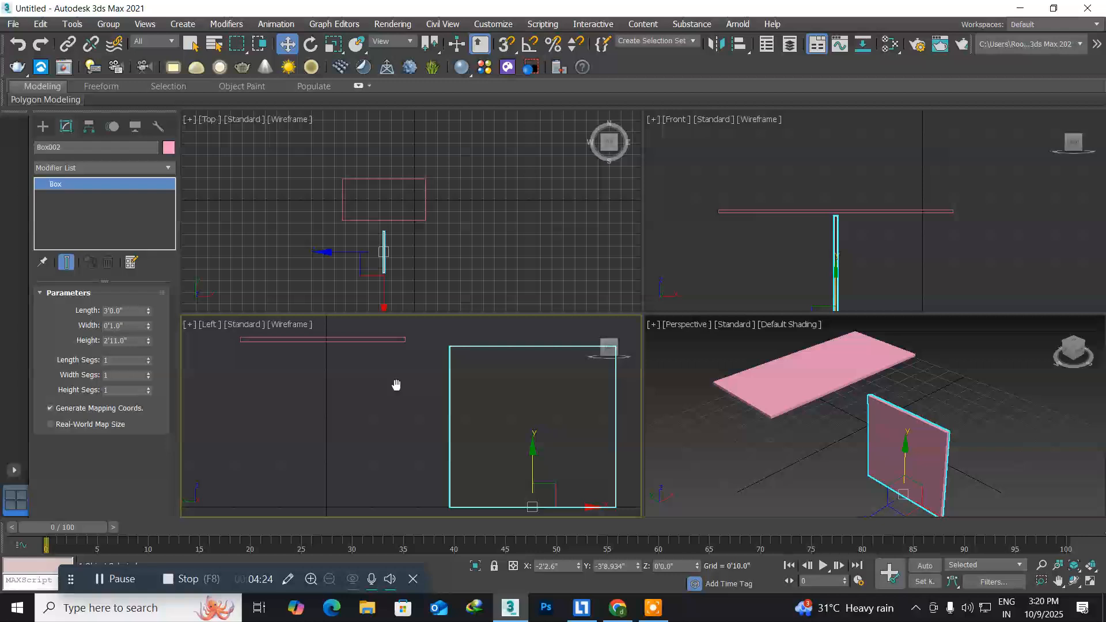
pyautogui.hotkey('alt', 'w')
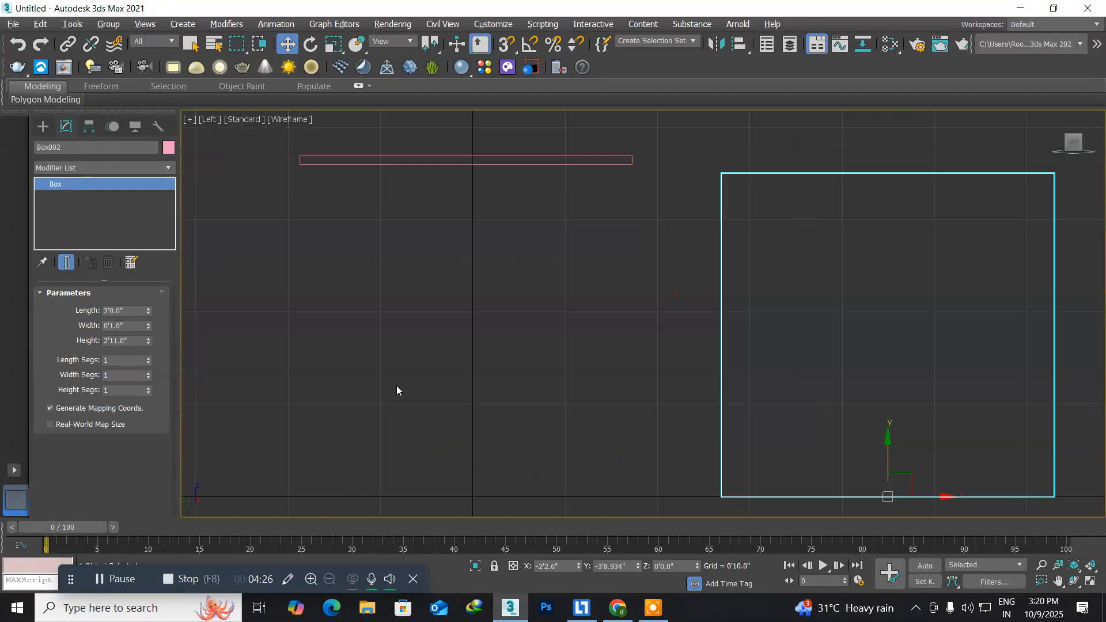
pyautogui.moveTo(514, 350); pyautogui.dragTo(562, 357, button='middle')
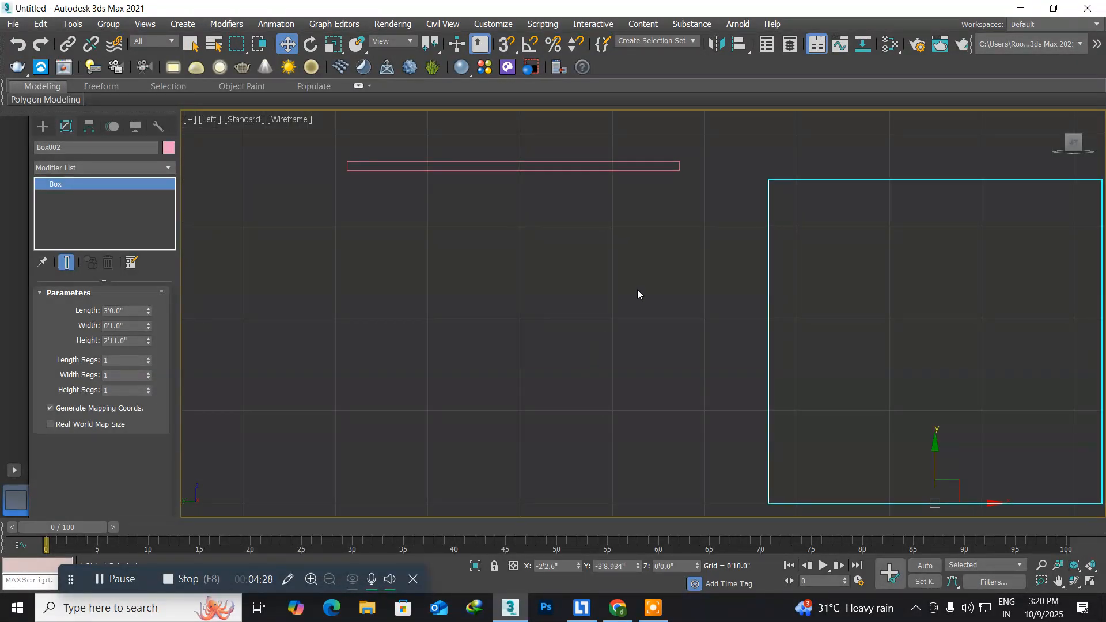
pyautogui.scroll(-3, 768, 207)
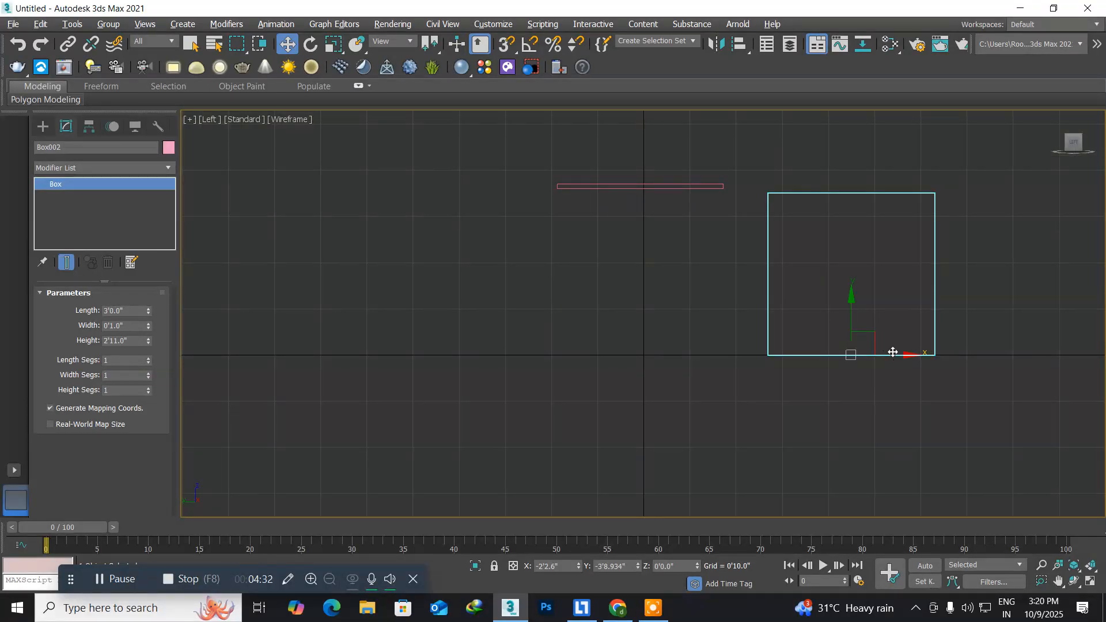
pyautogui.moveTo(885, 355); pyautogui.dragTo(700, 355)
pyautogui.scroll(6, 573, 210)
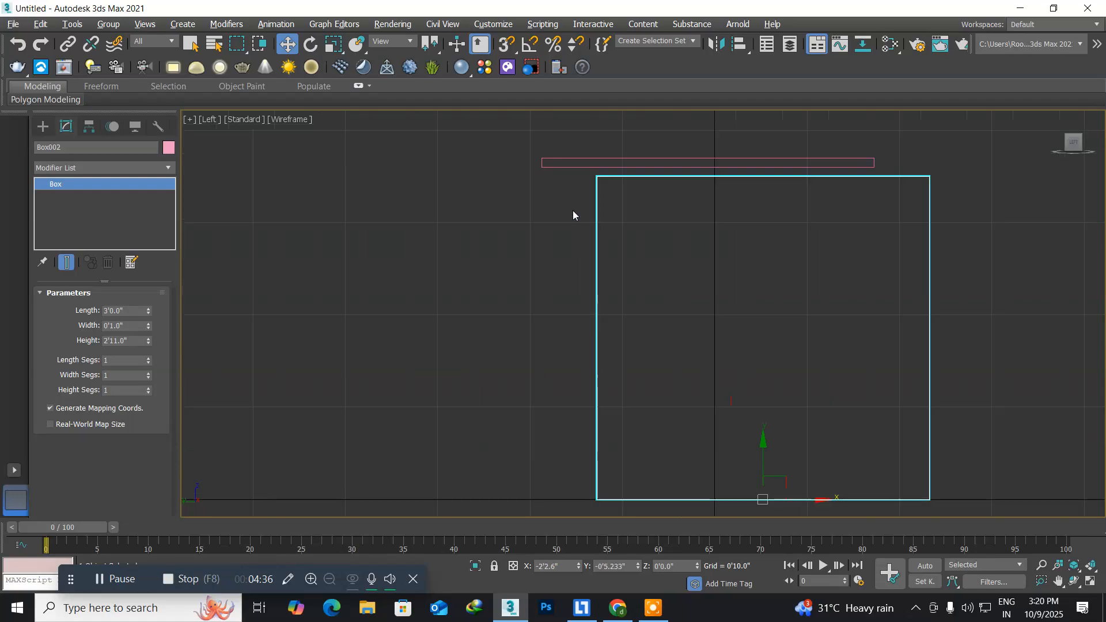
# - Enable snapping with the Vertex option and snap the panel's upper corner to the tabletop's lower end corner
pyautogui.moveTo(573, 210); pyautogui.dragTo(557, 299, button='middle')
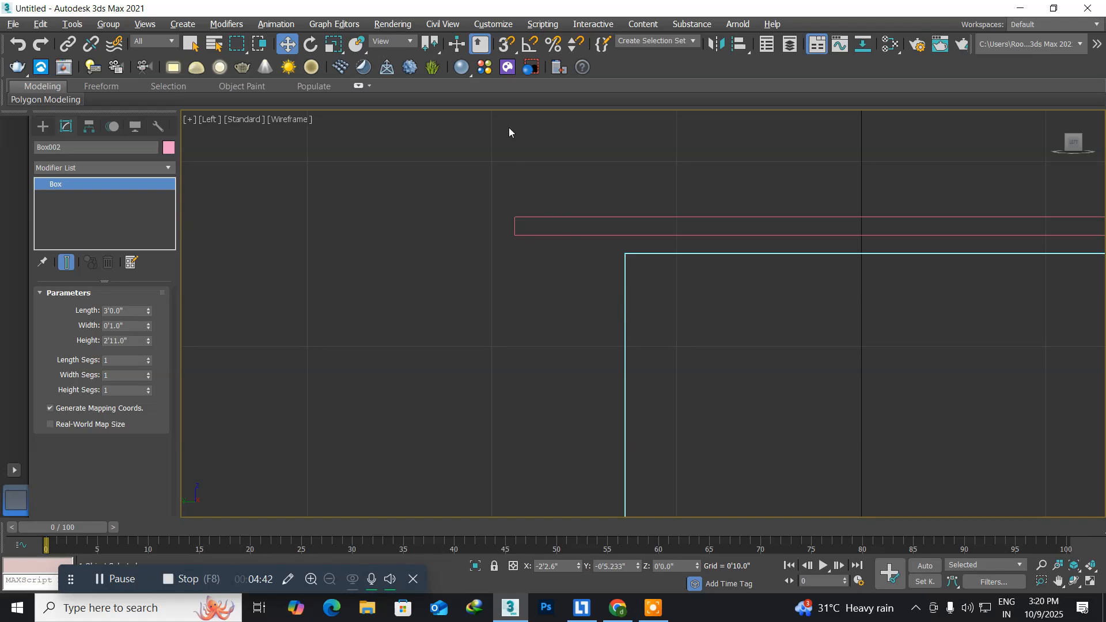
pyautogui.click(504, 47)
pyautogui.rightClick(504, 47)
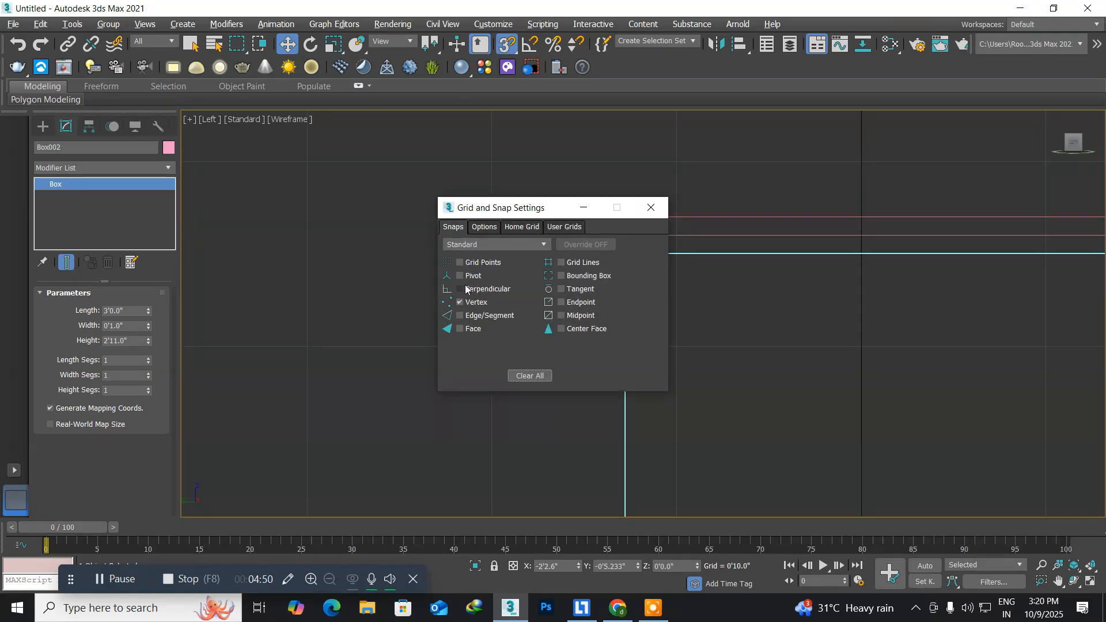
pyautogui.click(651, 207)
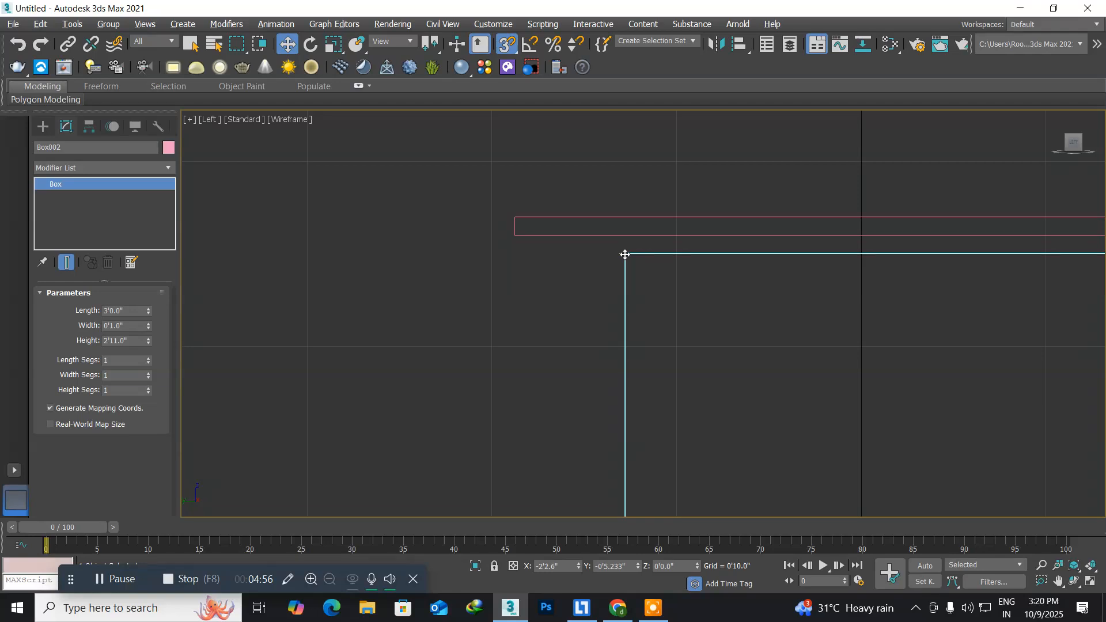
pyautogui.moveTo(625, 255); pyautogui.dragTo(521, 240)
pyautogui.press('z')
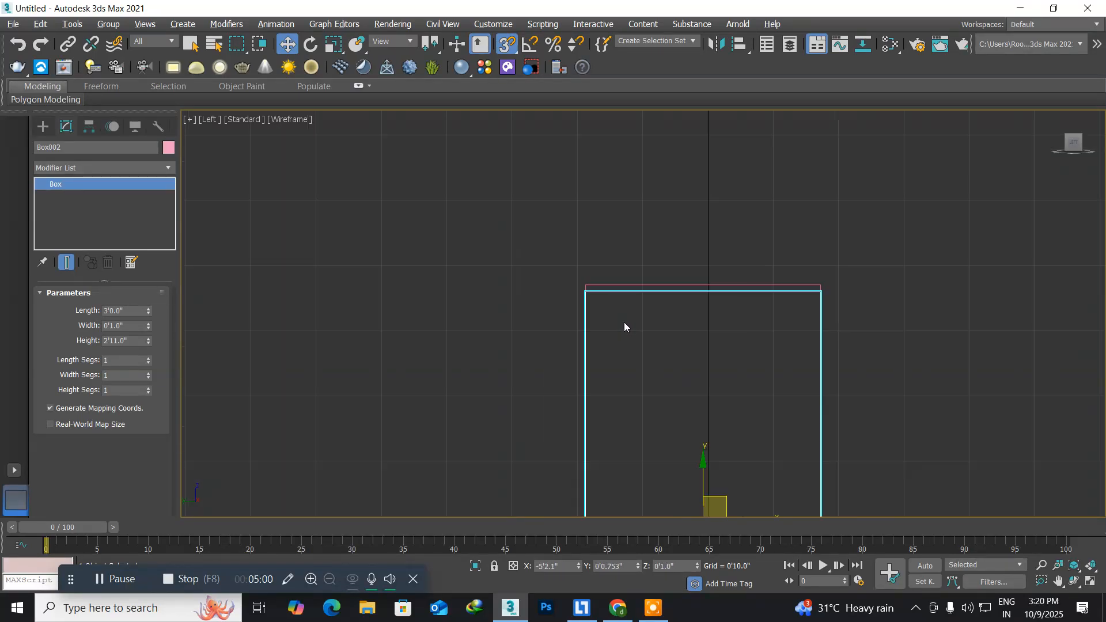
# - Examine in the side and front views how the panel meets the tabletop's end and the ground line
pyautogui.scroll(-2, 624, 327)
pyautogui.moveTo(622, 326); pyautogui.dragTo(581, 265, button='middle')
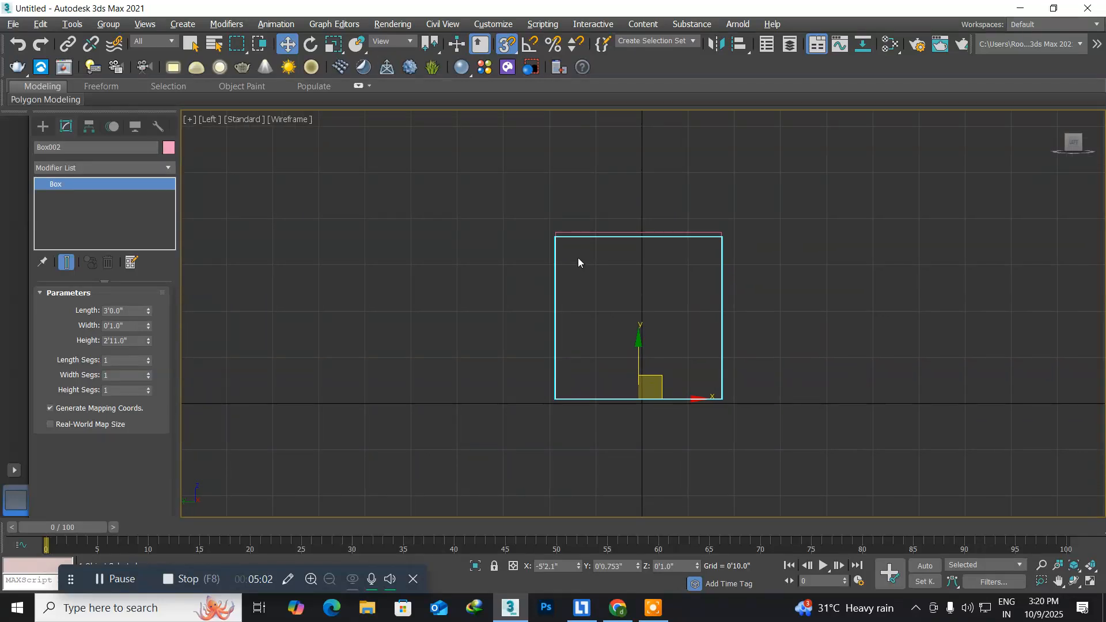
pyautogui.hotkey('alt', 'w')
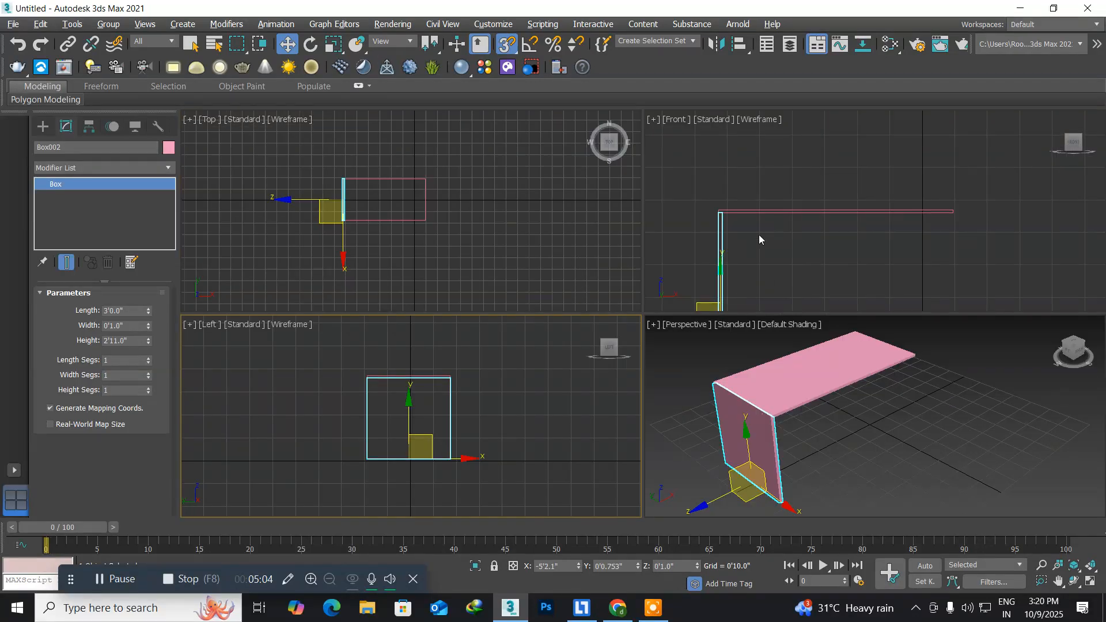
pyautogui.moveTo(759, 239); pyautogui.dragTo(760, 228, button='middle')
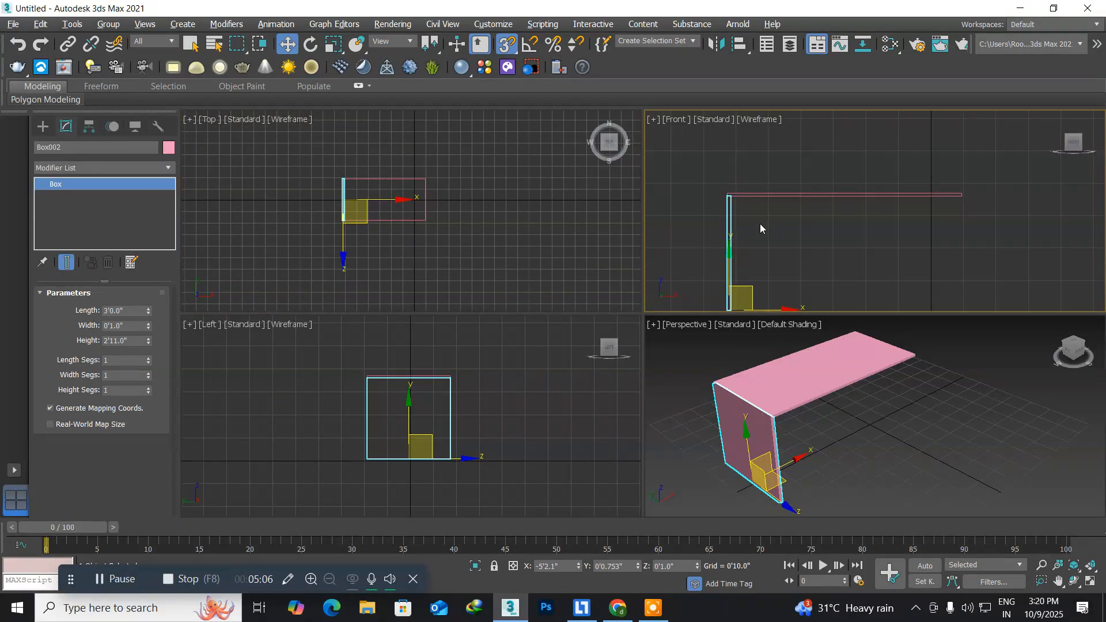
pyautogui.hotkey('alt', 'w')
pyautogui.scroll(4, 366, 300)
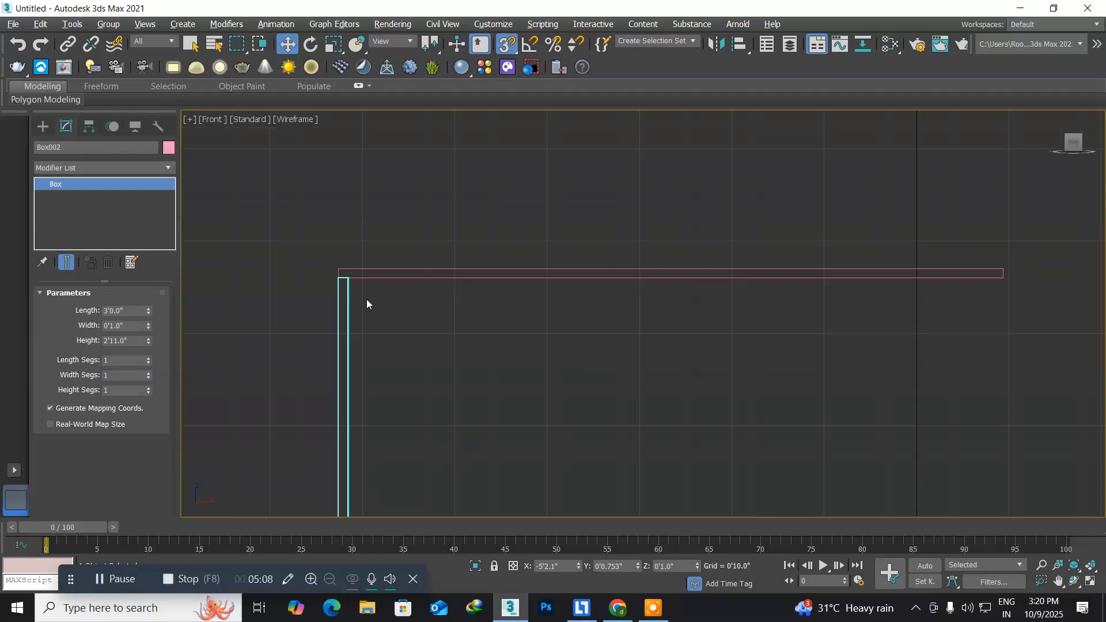
pyautogui.moveTo(364, 300); pyautogui.dragTo(443, 214, button='middle')
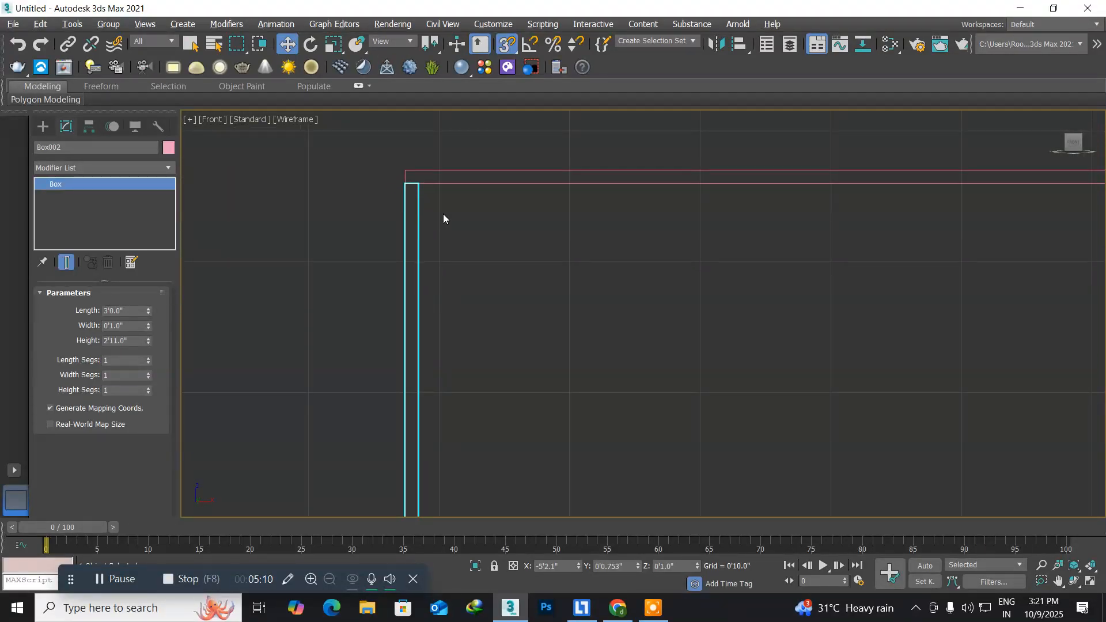
pyautogui.scroll(-5, 444, 213)
pyautogui.scroll(2, 453, 246)
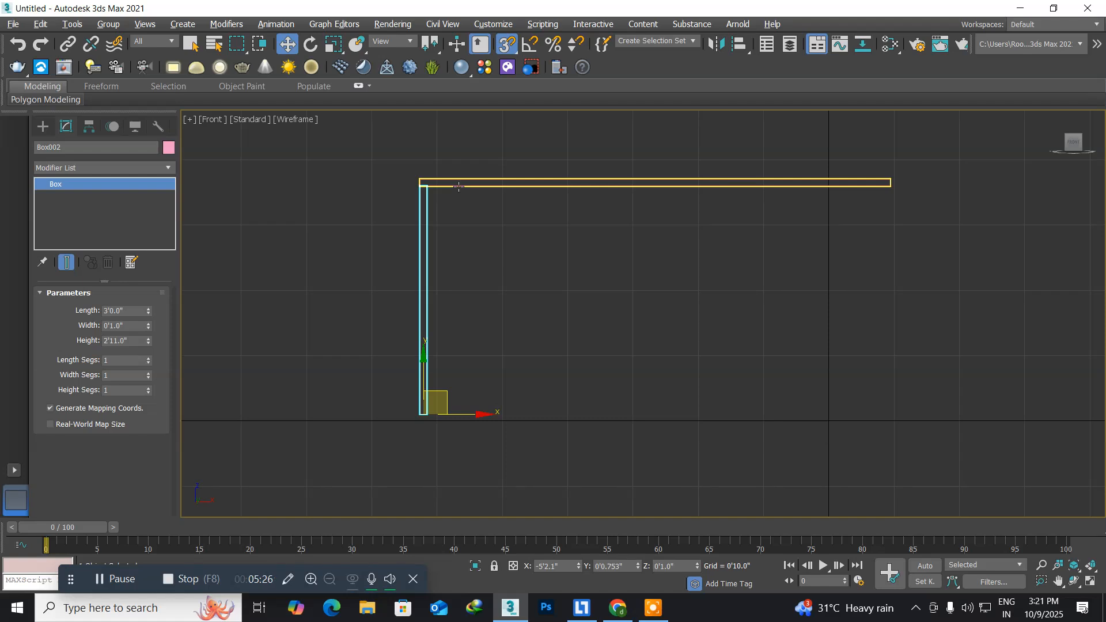
pyautogui.scroll(2, 530, 266)
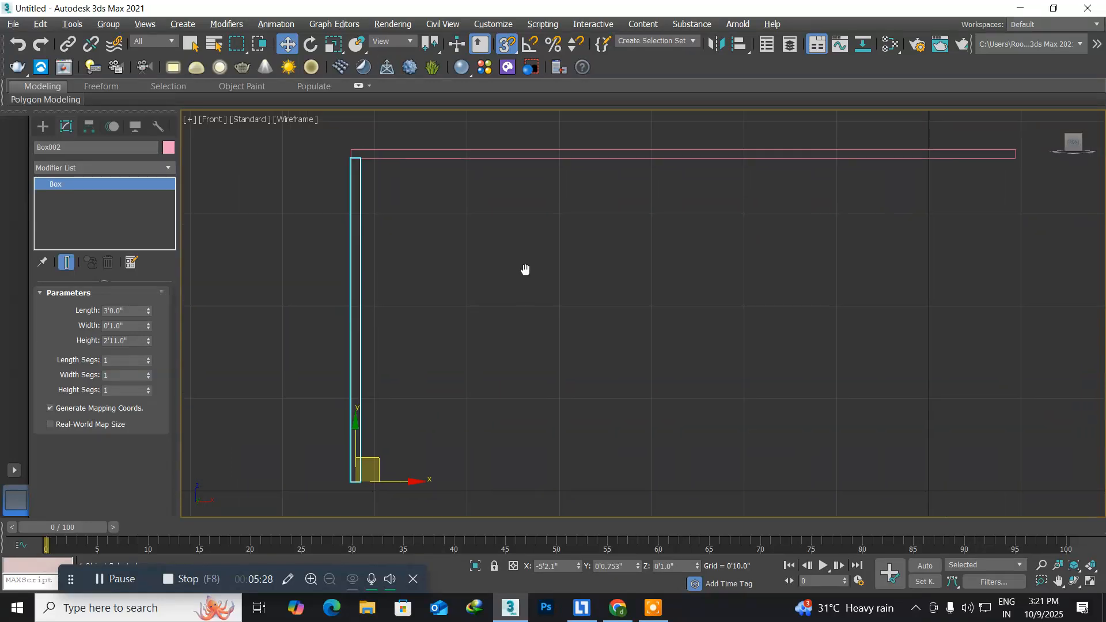
pyautogui.scroll(-4, 494, 279)
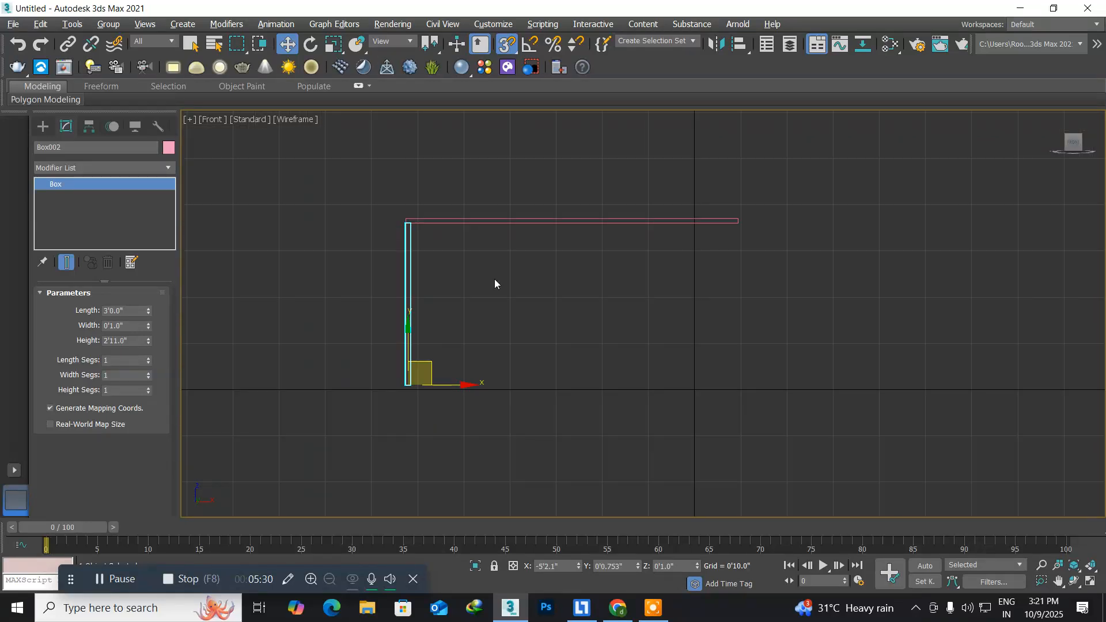
pyautogui.moveTo(494, 279); pyautogui.dragTo(442, 288, button='middle')
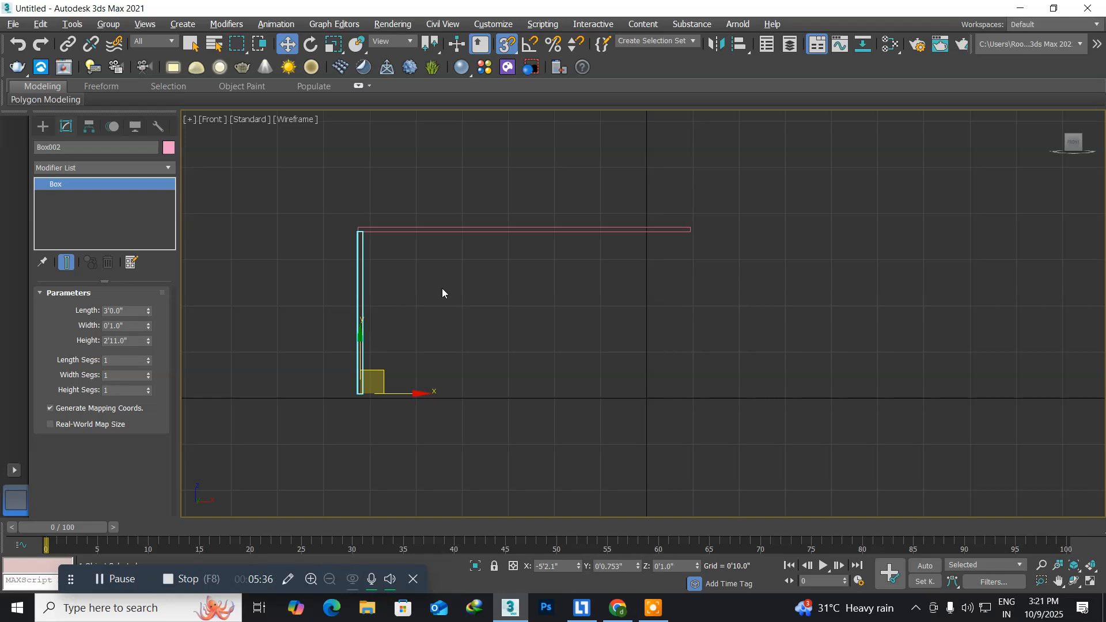
# - Clone the side panel in place as an independent copy
pyautogui.hotkey('alt', 'w')
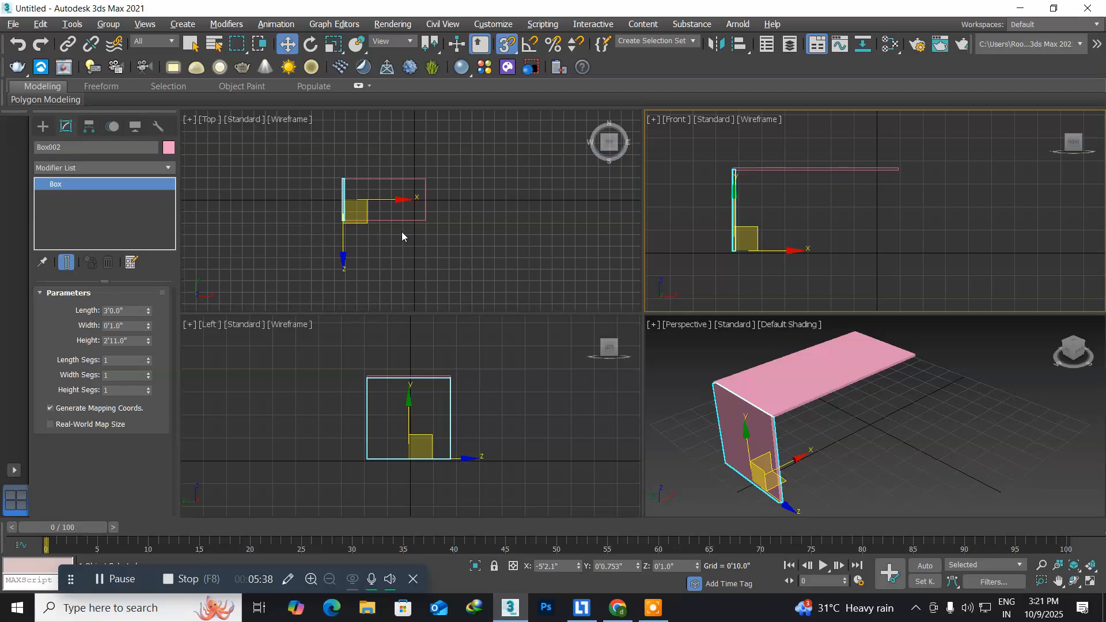
pyautogui.scroll(4, 400, 215)
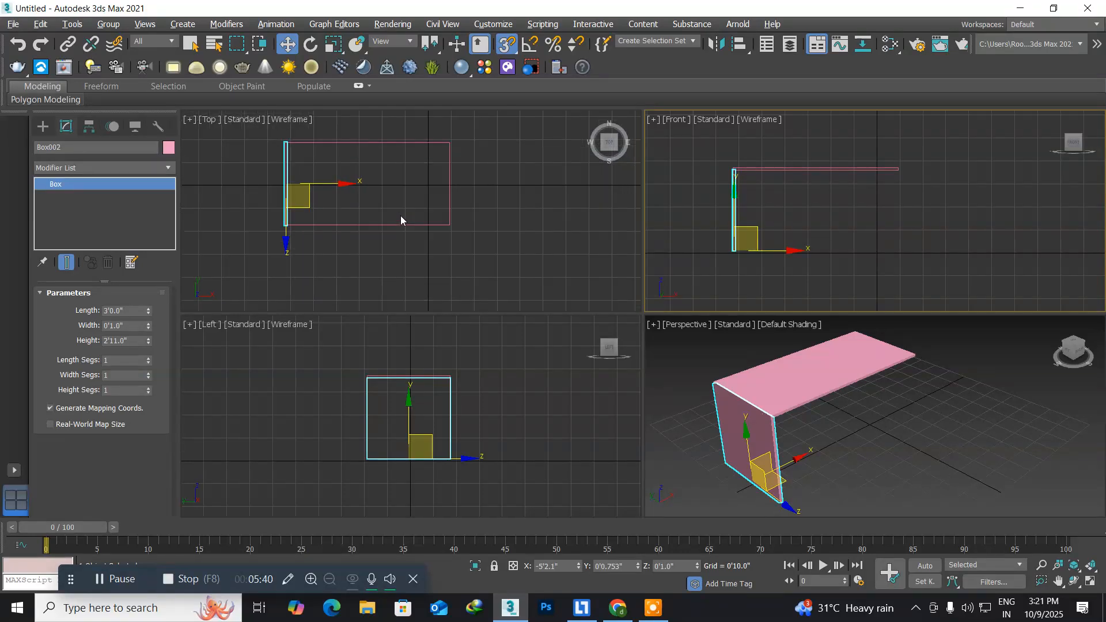
pyautogui.moveTo(400, 216); pyautogui.dragTo(417, 232, button='middle')
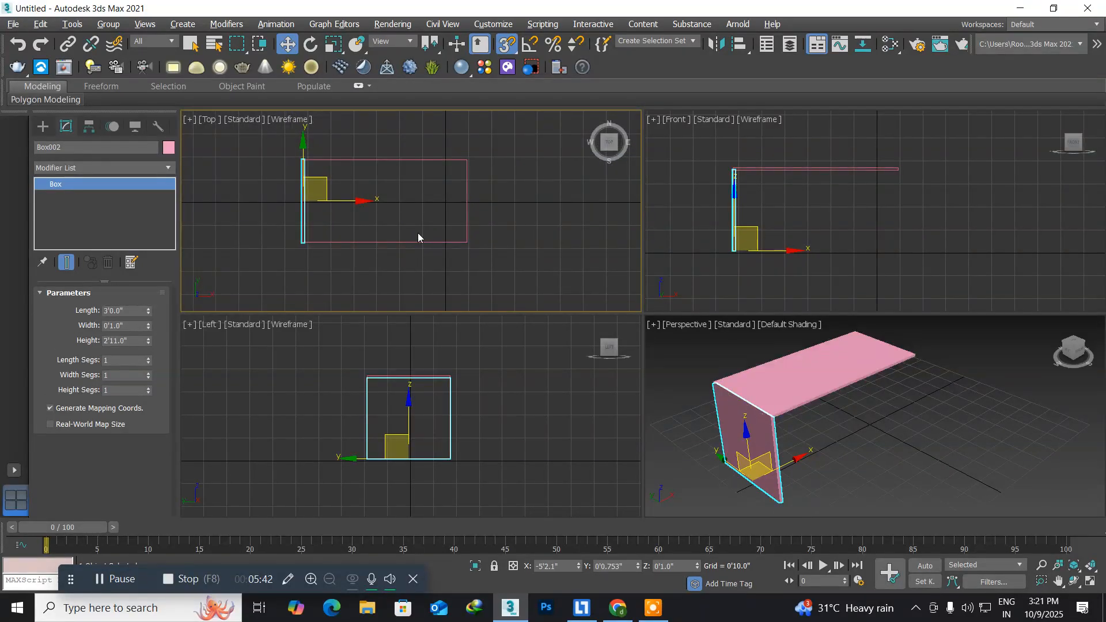
pyautogui.hotkey('alt', 'w')
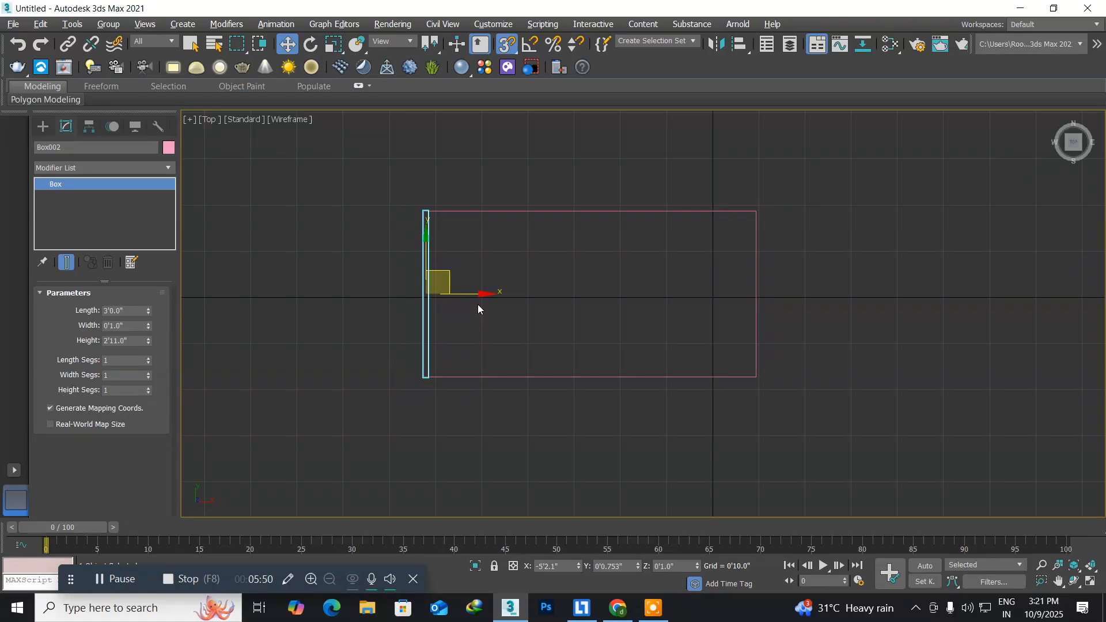
pyautogui.hotkey('ctrl', 'v')
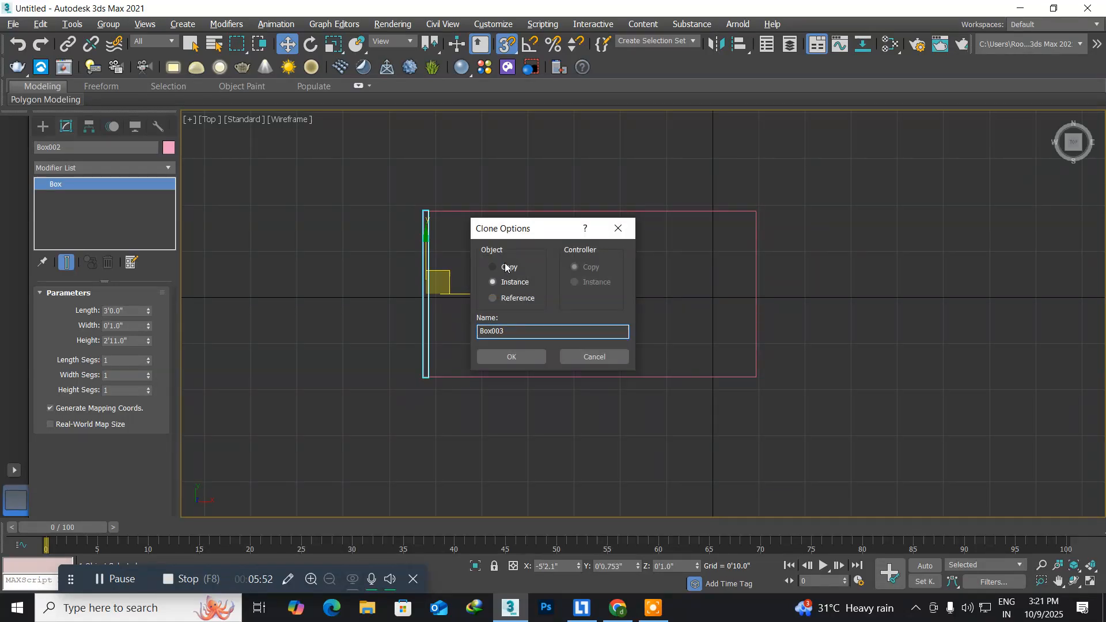
pyautogui.click(496, 267)
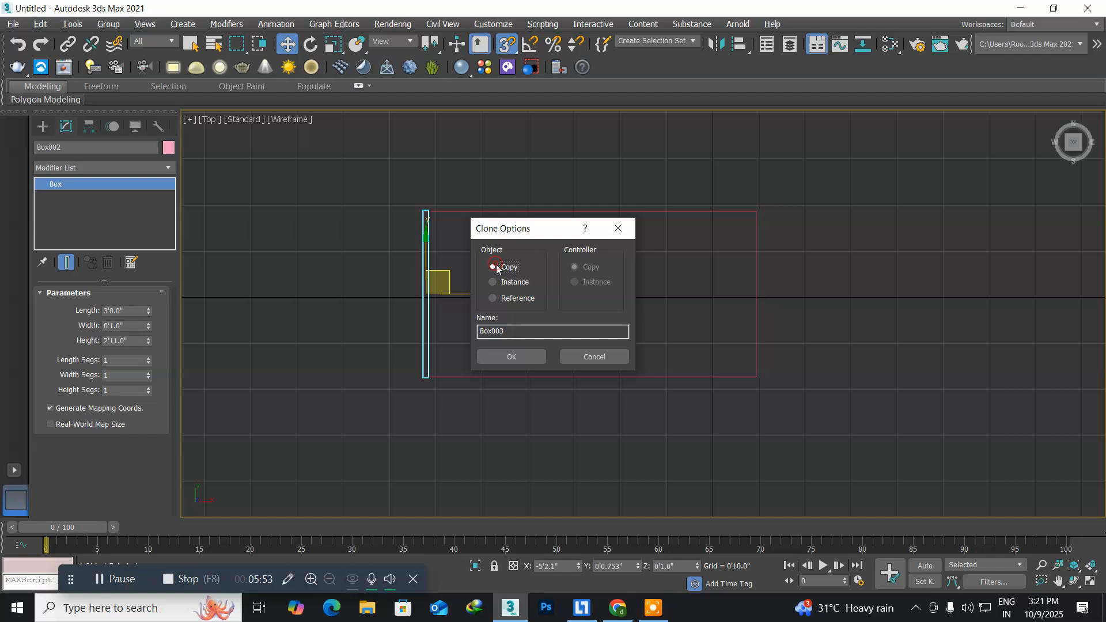
pyautogui.click(513, 356)
# - Move the copied panel just beyond the tabletop's opposite end, to about X 1'2", with snapping turned off
pyautogui.moveTo(479, 294); pyautogui.dragTo(623, 285)
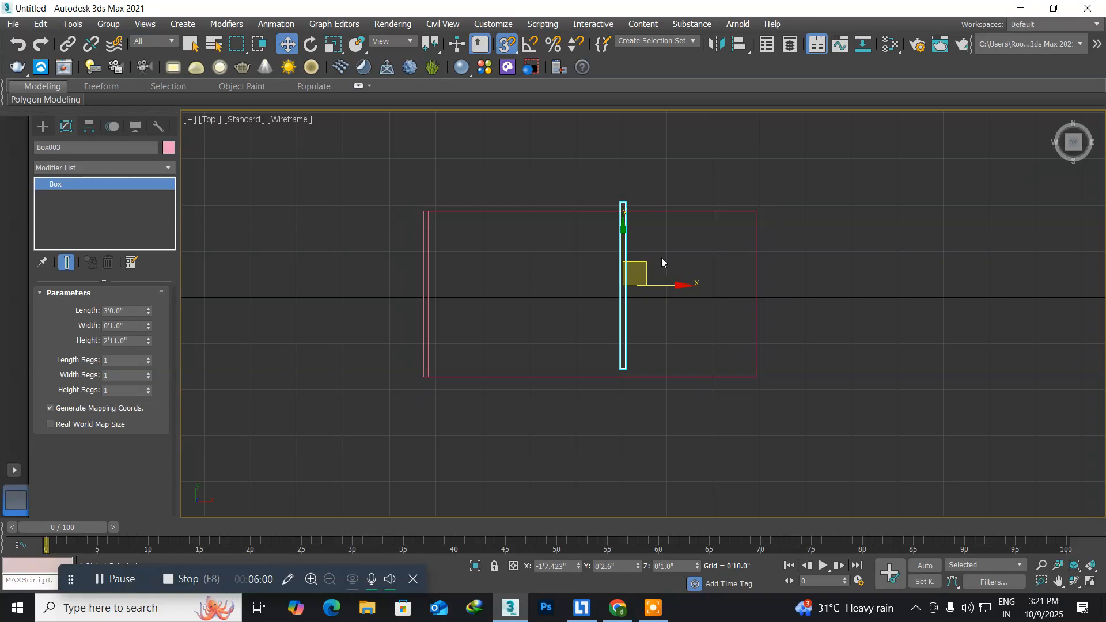
pyautogui.click(507, 45)
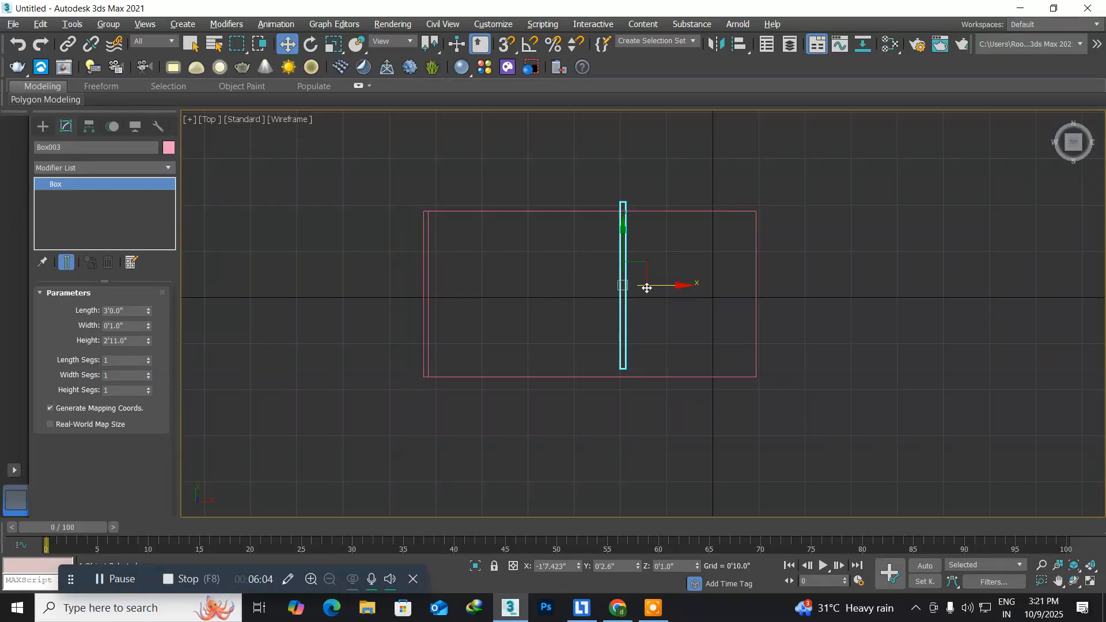
pyautogui.moveTo(647, 289); pyautogui.dragTo(800, 309)
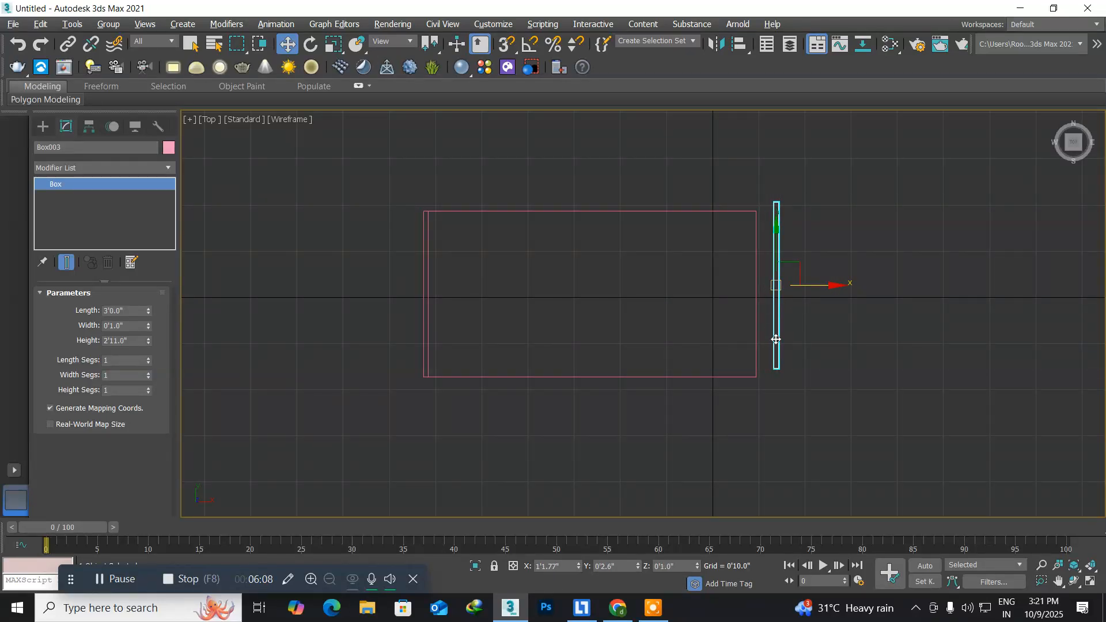
pyautogui.hotkey('alt', 'w')
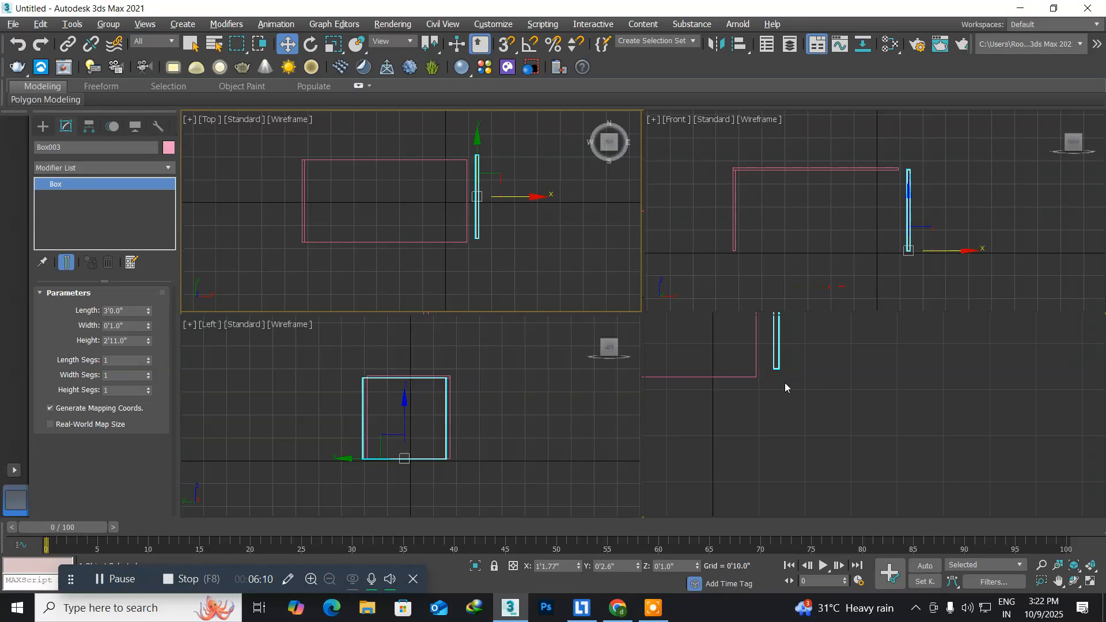
pyautogui.middleClick(891, 231)
pyautogui.moveTo(891, 232); pyautogui.dragTo(855, 246, button='middle')
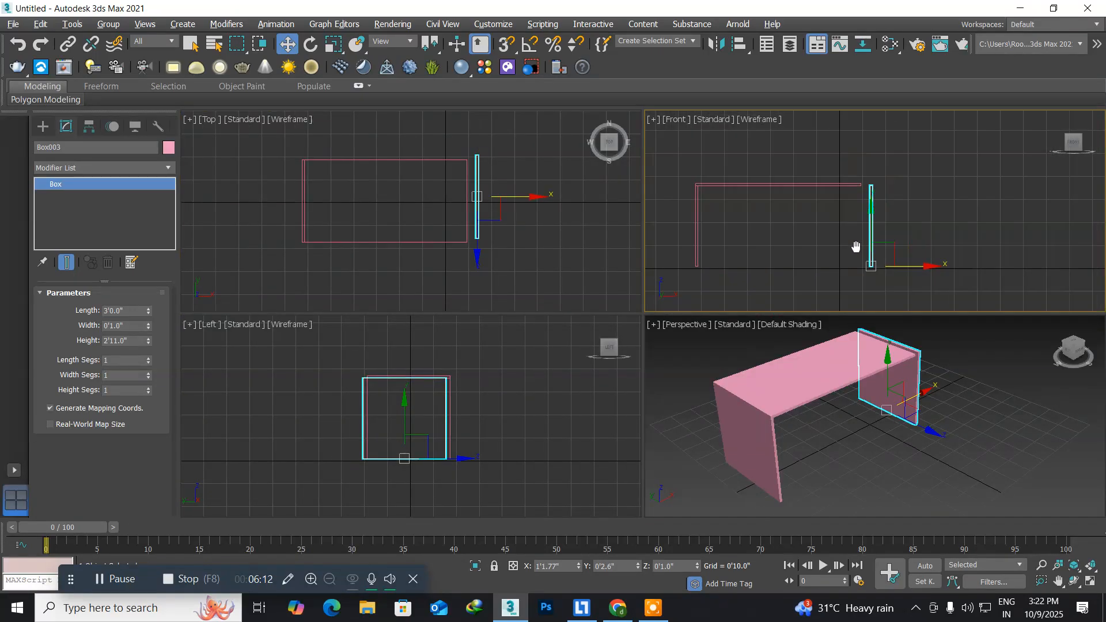
# - Set the width of the copied side panel to 2'6" so that it becomes a cabinet block
pyautogui.hotkey('alt', 'w')
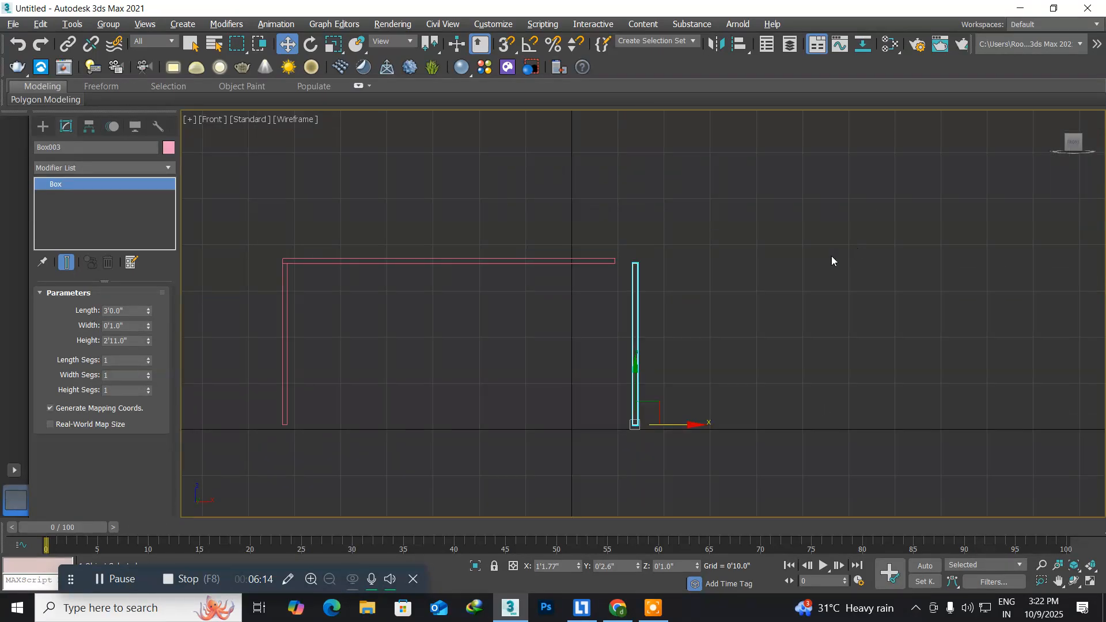
pyautogui.moveTo(617, 376); pyautogui.dragTo(696, 334, button='middle')
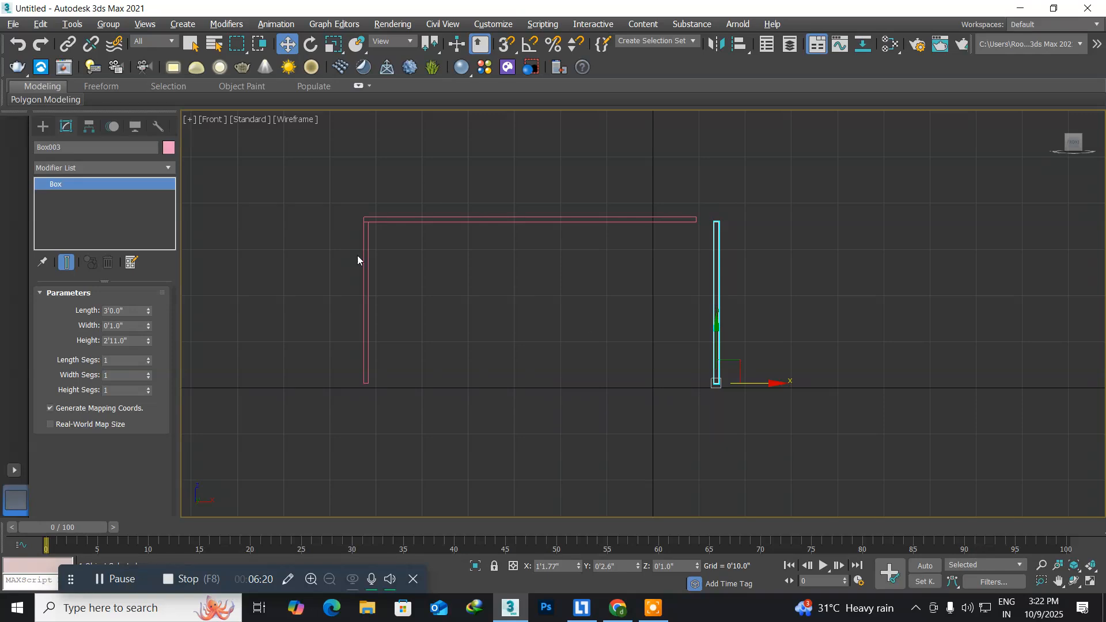
pyautogui.doubleClick(130, 326)
pyautogui.write('2')
pyautogui.write("'6+")
pyautogui.press('BackSpace')
pyautogui.press('BackSpace')
pyautogui.press('BackSpace')
pyautogui.press('BackSpace')
pyautogui.write("2'6")
pyautogui.press('Return')
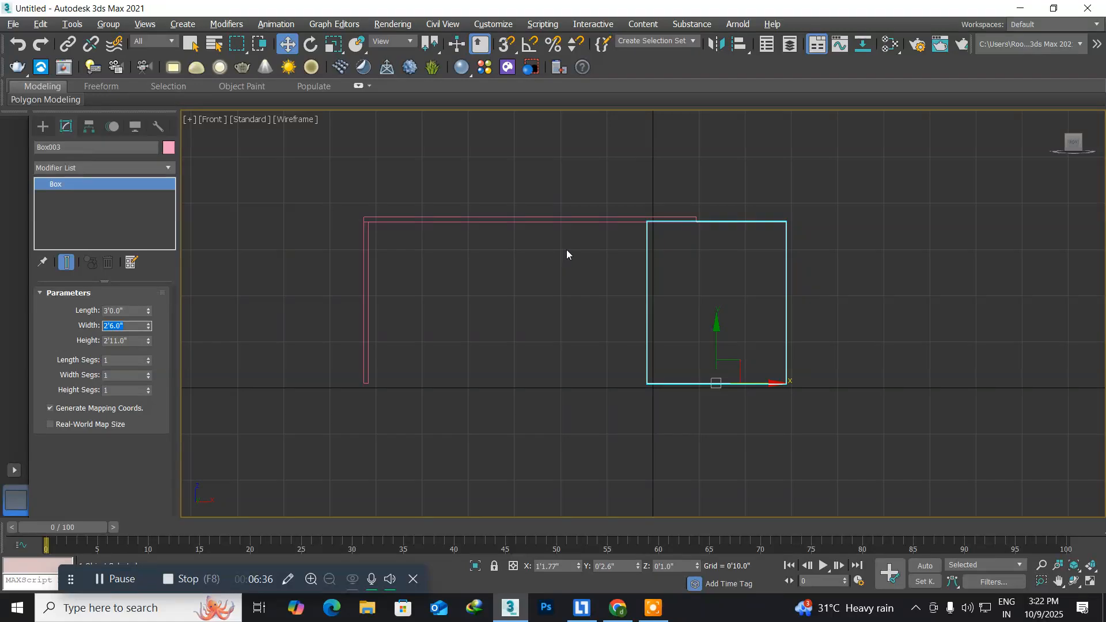
# - Turn snapping on and, in the front view, snap the block's upper outer corner to the tabletop's lower end corner
pyautogui.moveTo(566, 250); pyautogui.dragTo(378, 259, button='middle')
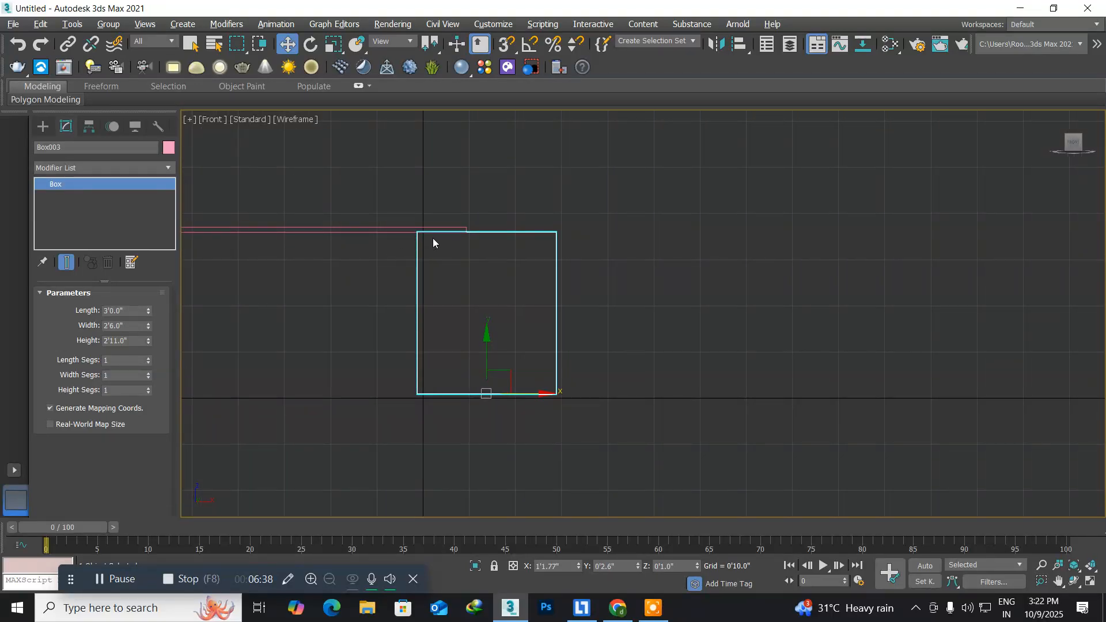
pyautogui.scroll(5, 433, 238)
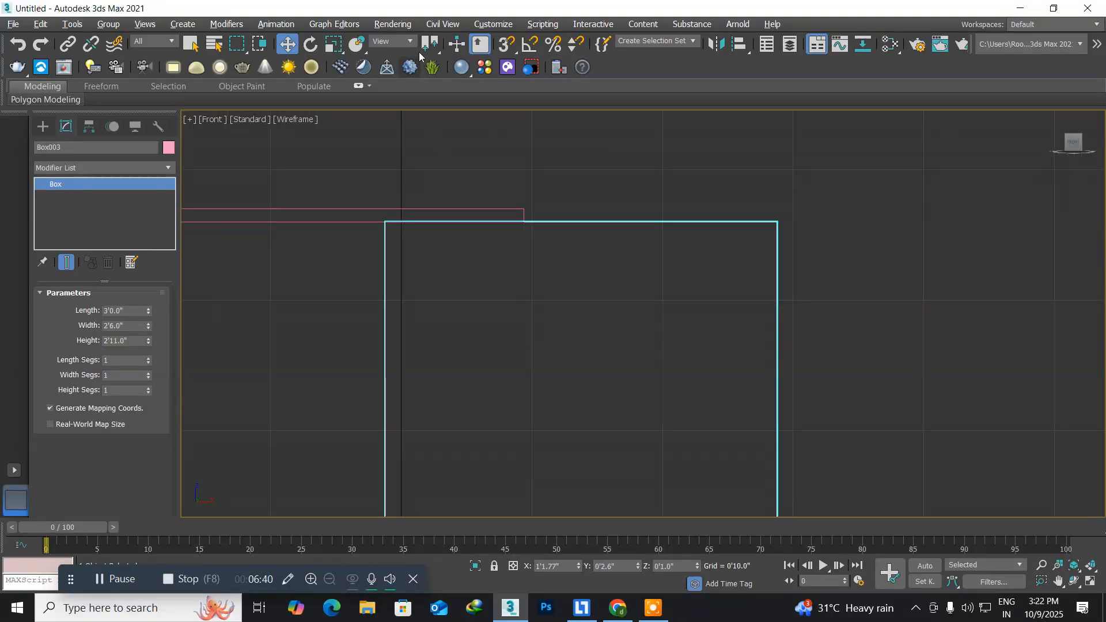
pyautogui.click(507, 44)
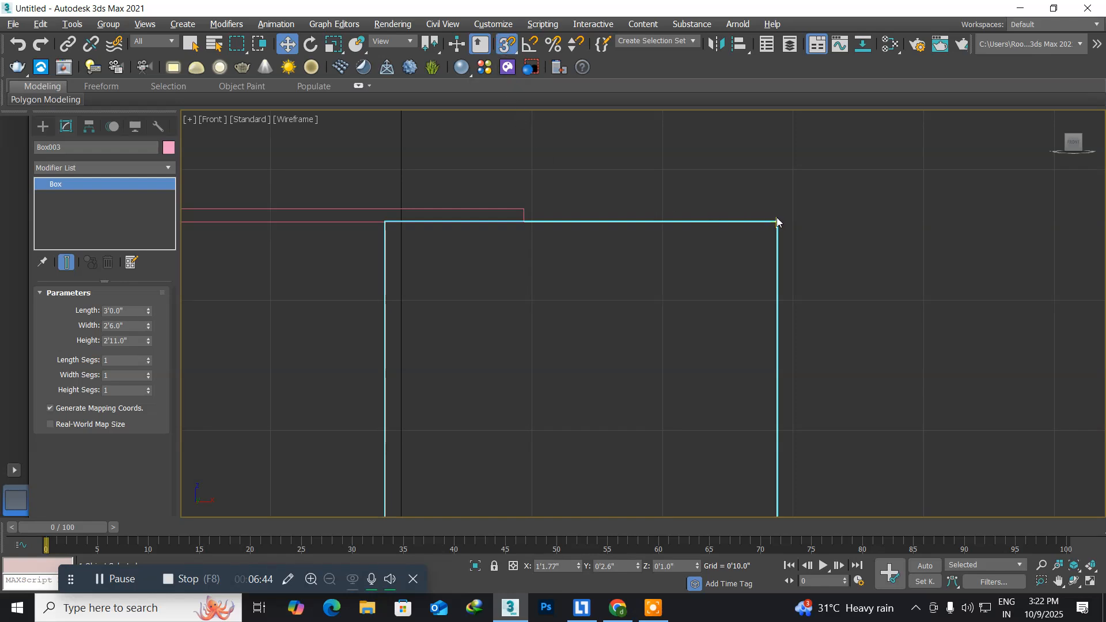
pyautogui.moveTo(777, 222); pyautogui.dragTo(520, 230)
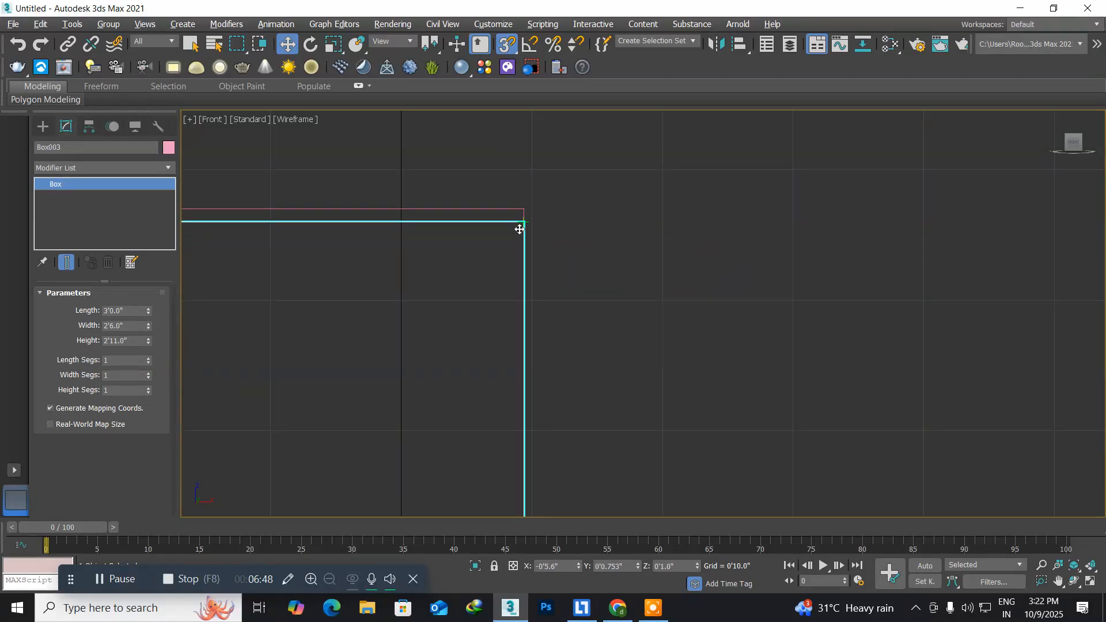
pyautogui.scroll(-4, 489, 297)
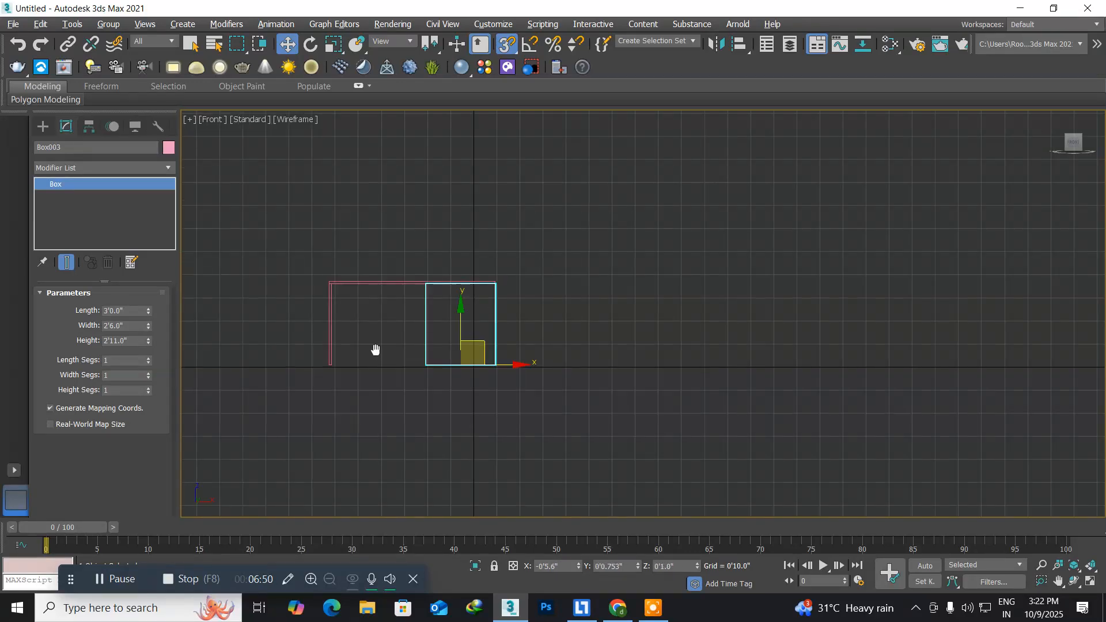
pyautogui.moveTo(375, 350); pyautogui.dragTo(485, 330, button='middle')
pyautogui.hotkey('alt', 'w')
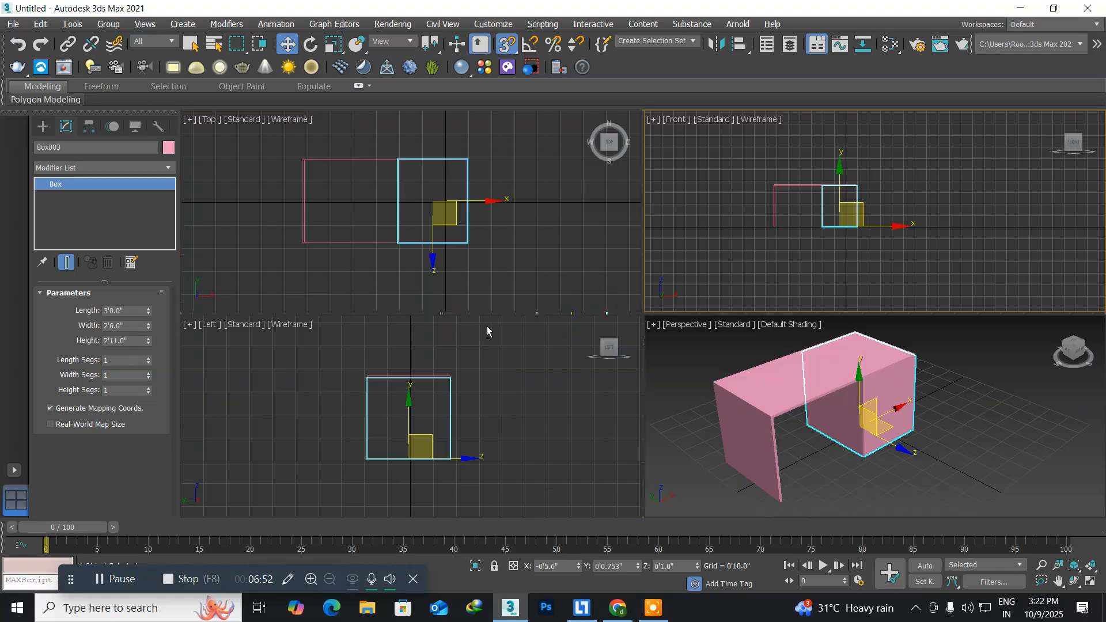
# - Deselect the block, render the enlarged perspective view of the desk as a test, and close the rendered image
pyautogui.moveTo(894, 476)
pyautogui.mouseDown(button='middle')
pyautogui.moveTo(911, 466)
pyautogui.moveTo(905, 479)
pyautogui.mouseUp(button='middle')
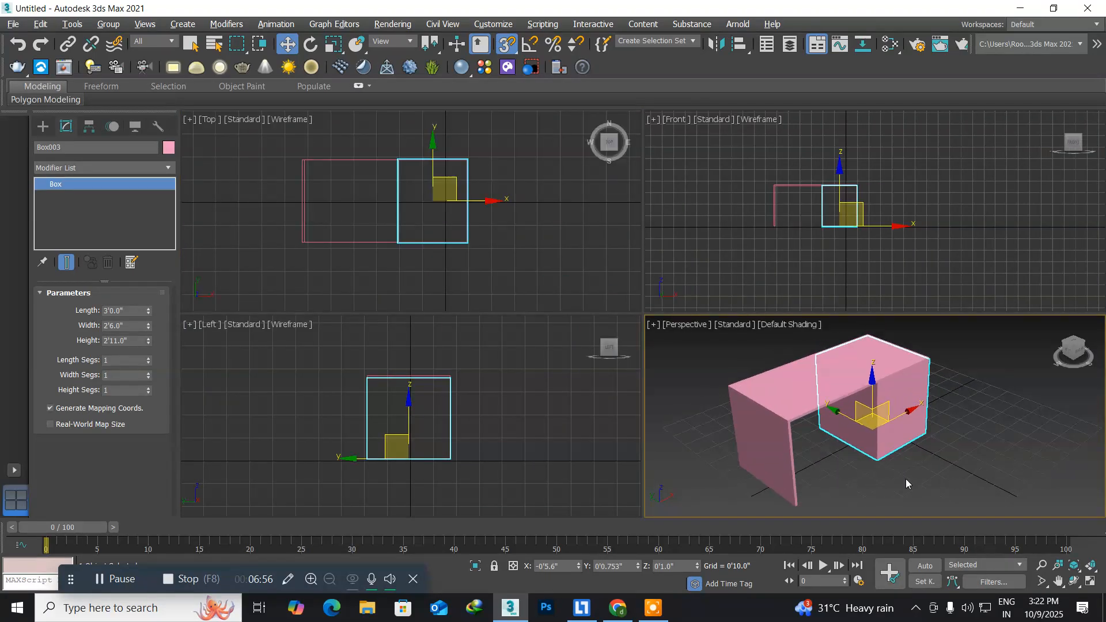
pyautogui.hotkey('alt', 'w')
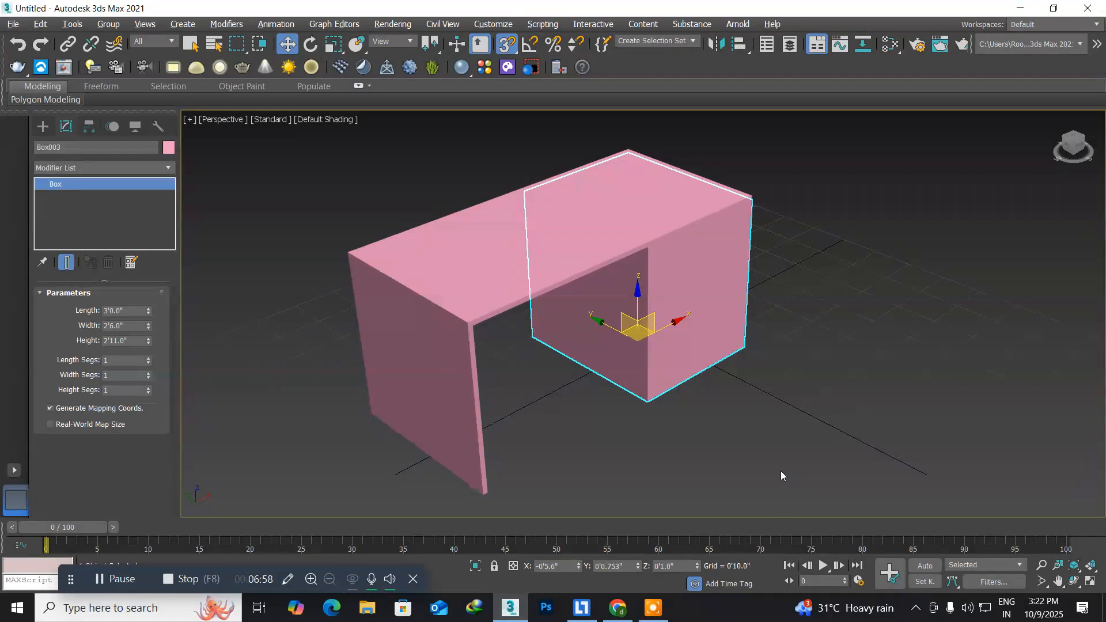
pyautogui.click(621, 450)
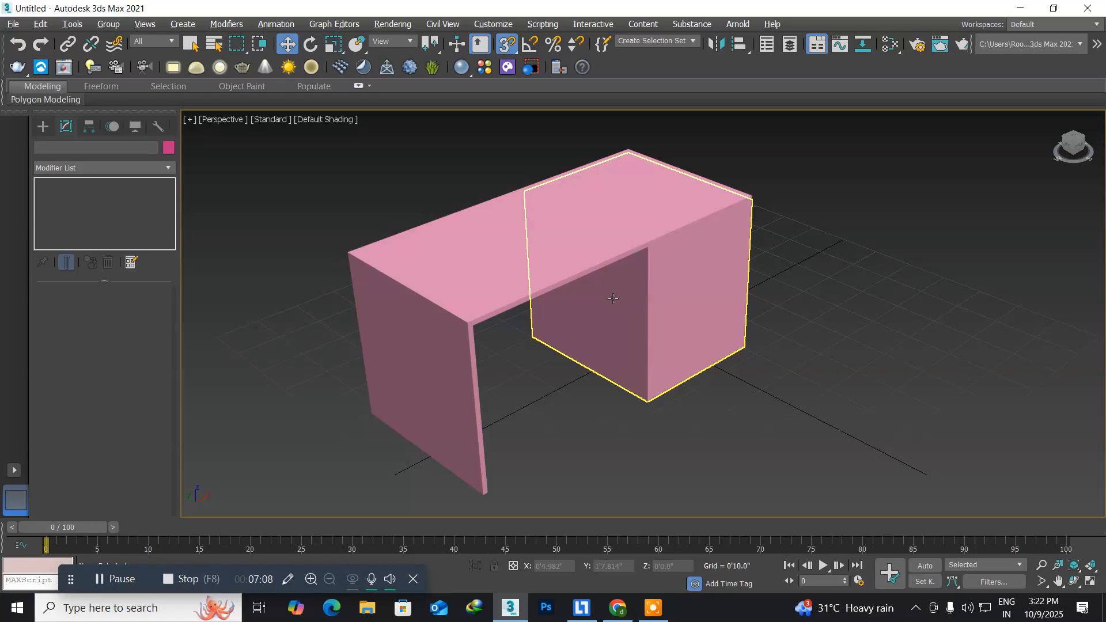
pyautogui.click(383, 27)
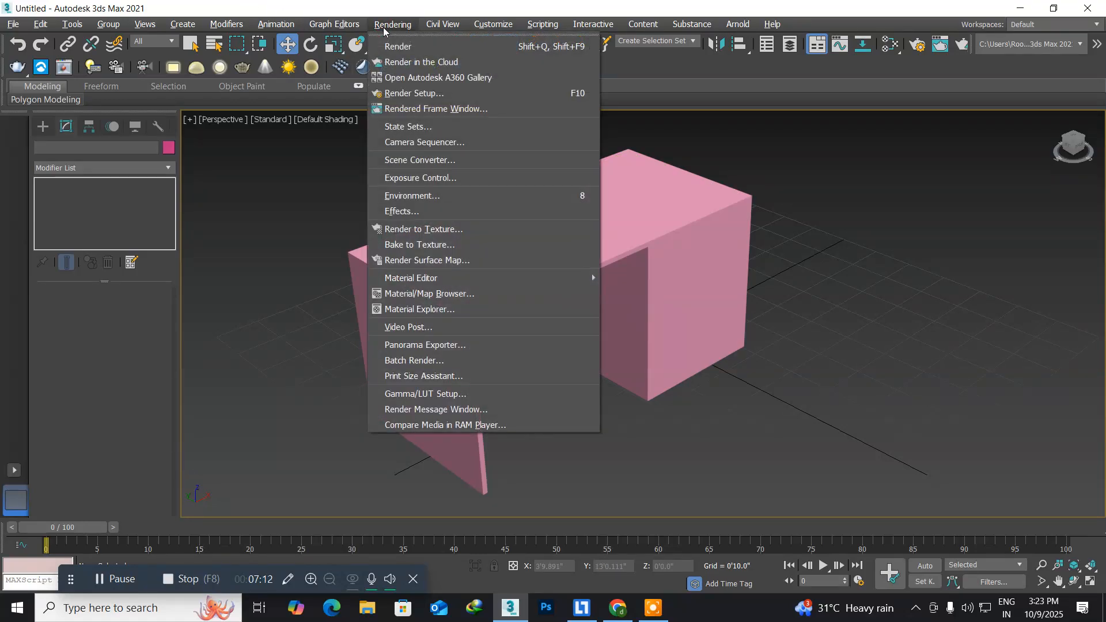
pyautogui.click(396, 47)
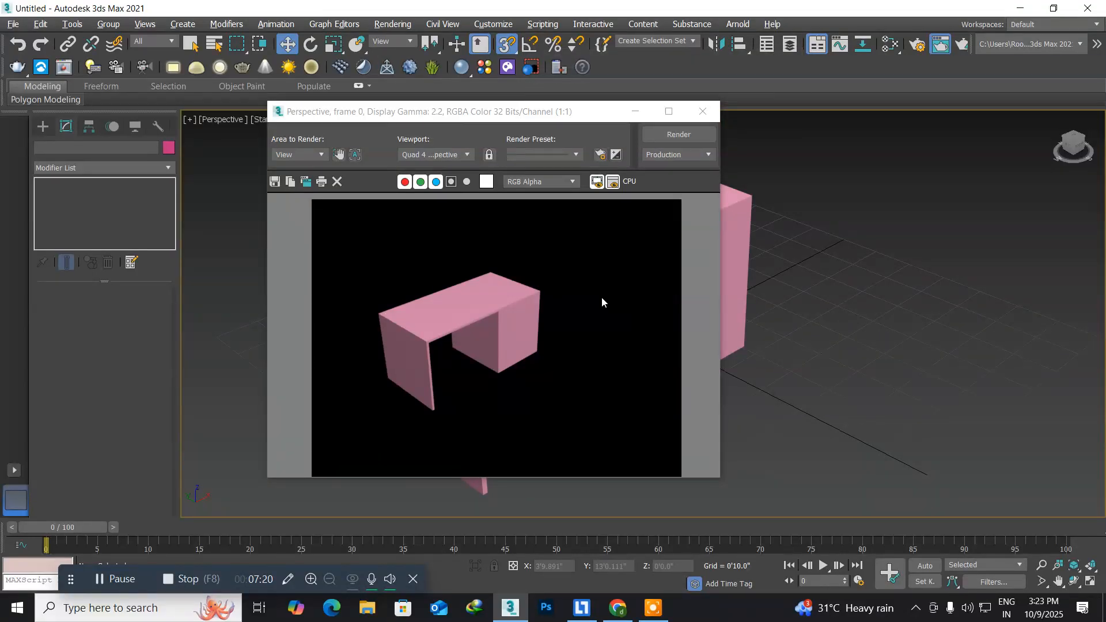
pyautogui.click(709, 111)
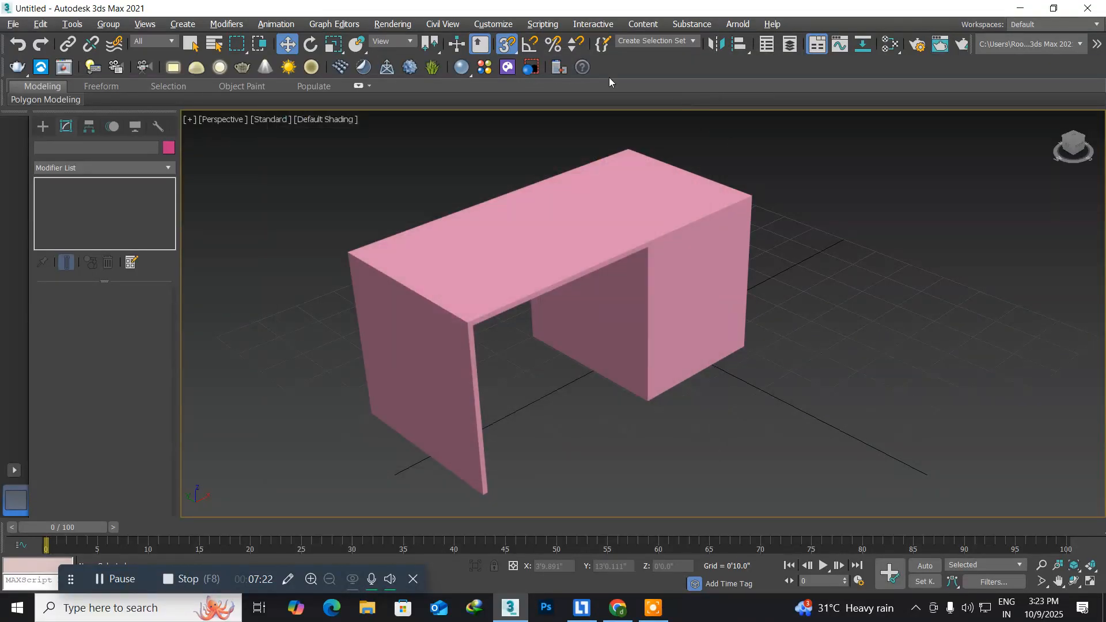
# - Set the render output size to HDTV (video) at 1920 by 1080, keep View as the area, and render the perspective view
pyautogui.click(379, 24)
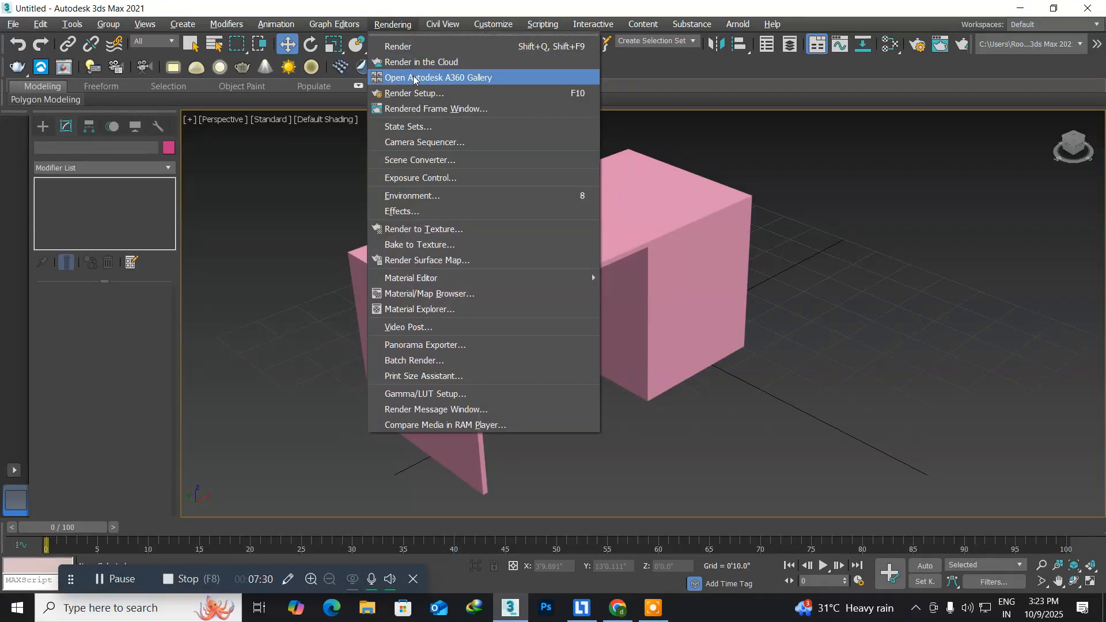
pyautogui.click(420, 94)
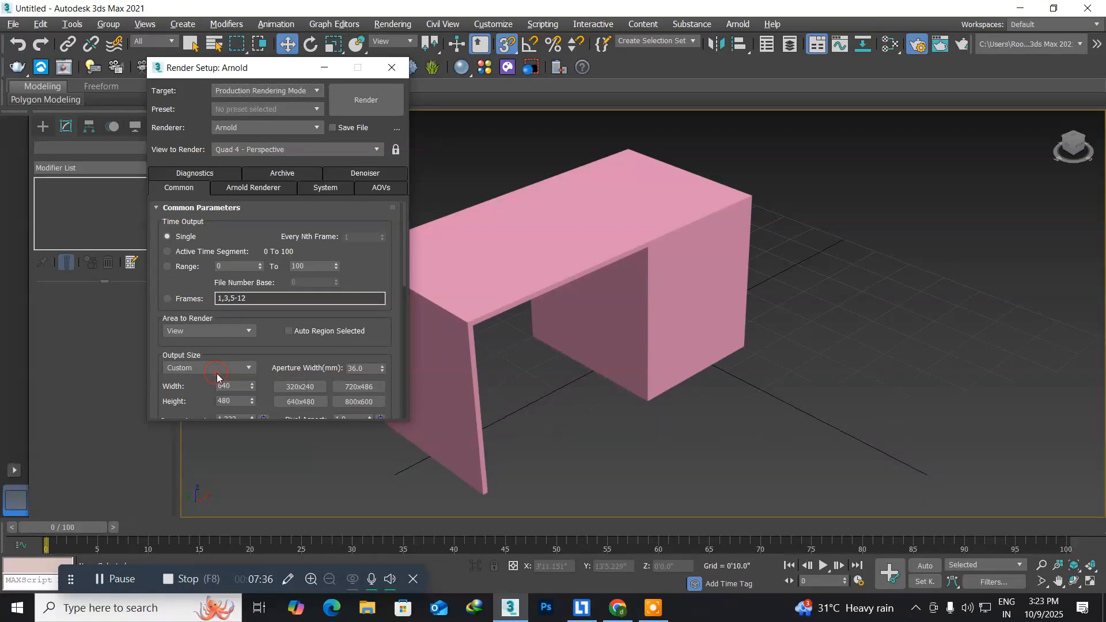
pyautogui.click(217, 372)
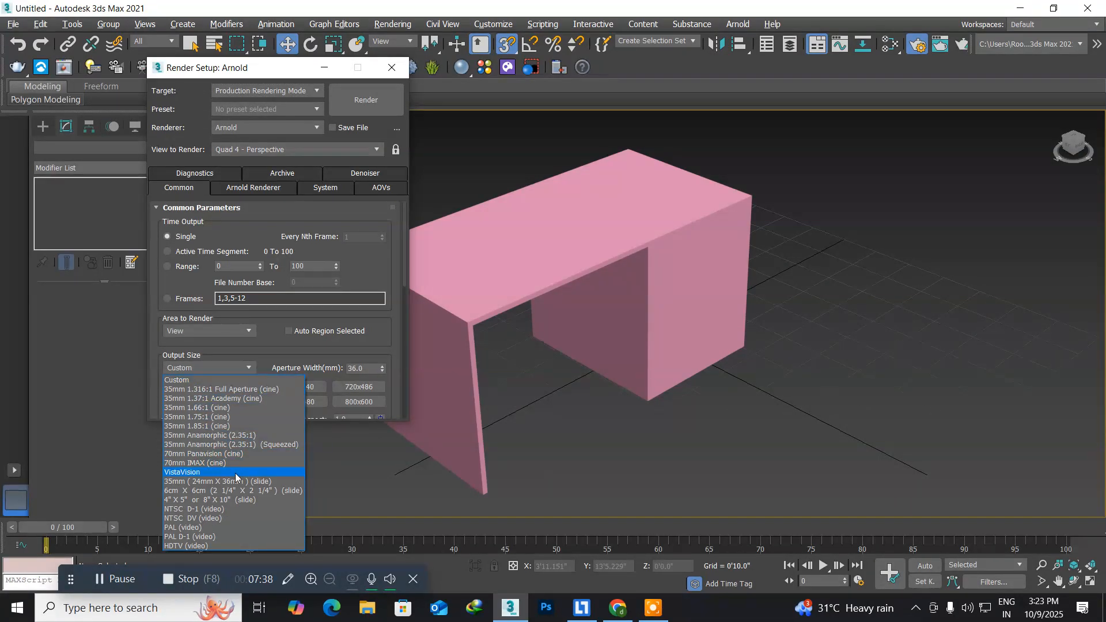
pyautogui.click(199, 546)
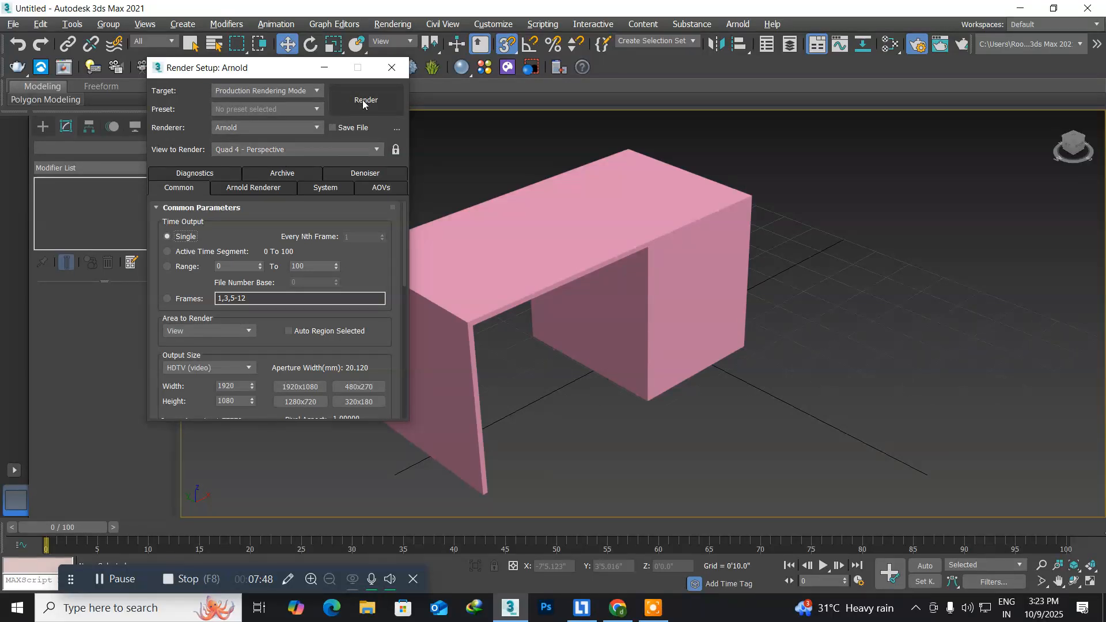
pyautogui.click(226, 331)
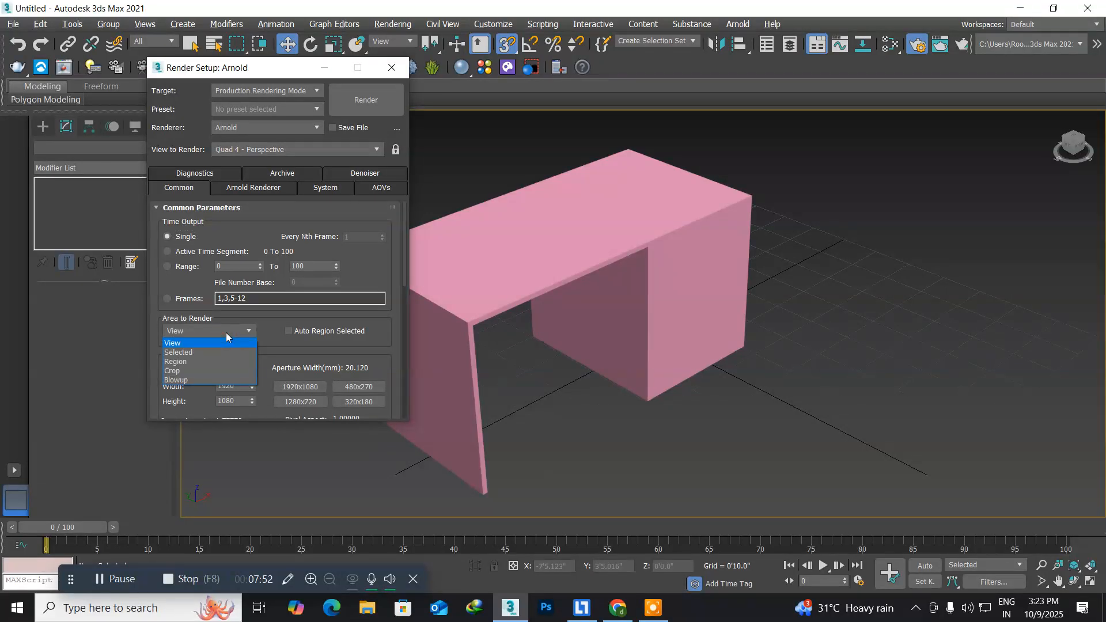
pyautogui.click(226, 333)
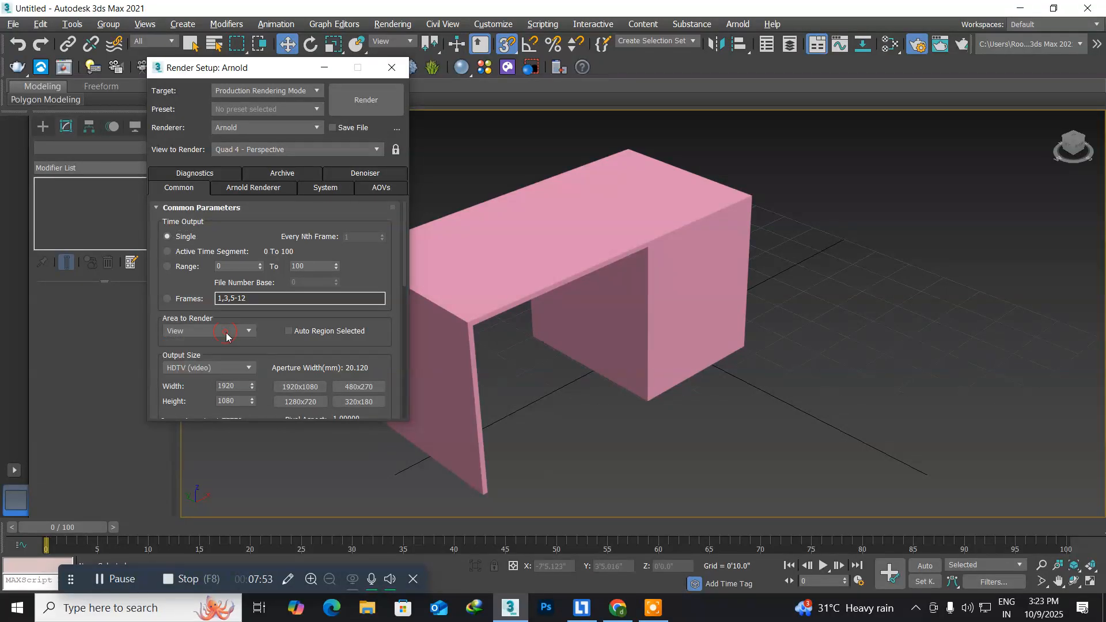
pyautogui.click(358, 109)
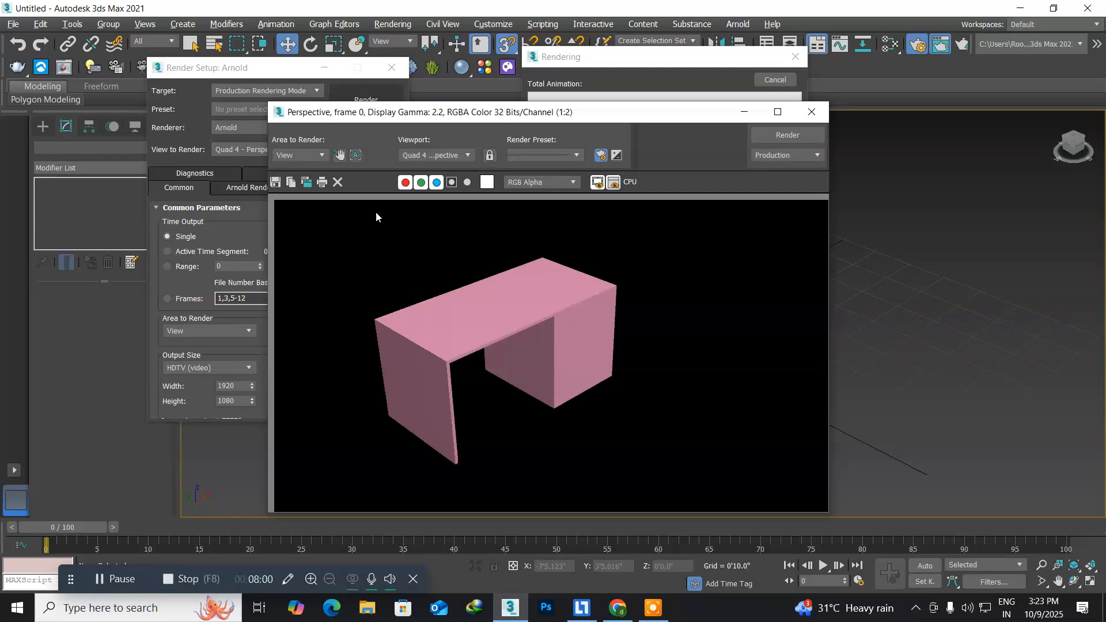
# - Save the rendered image to the Desktop as a JPEG file named samplemodel, accepting the default quality of 95
pyautogui.moveTo(403, 117); pyautogui.dragTo(303, 160)
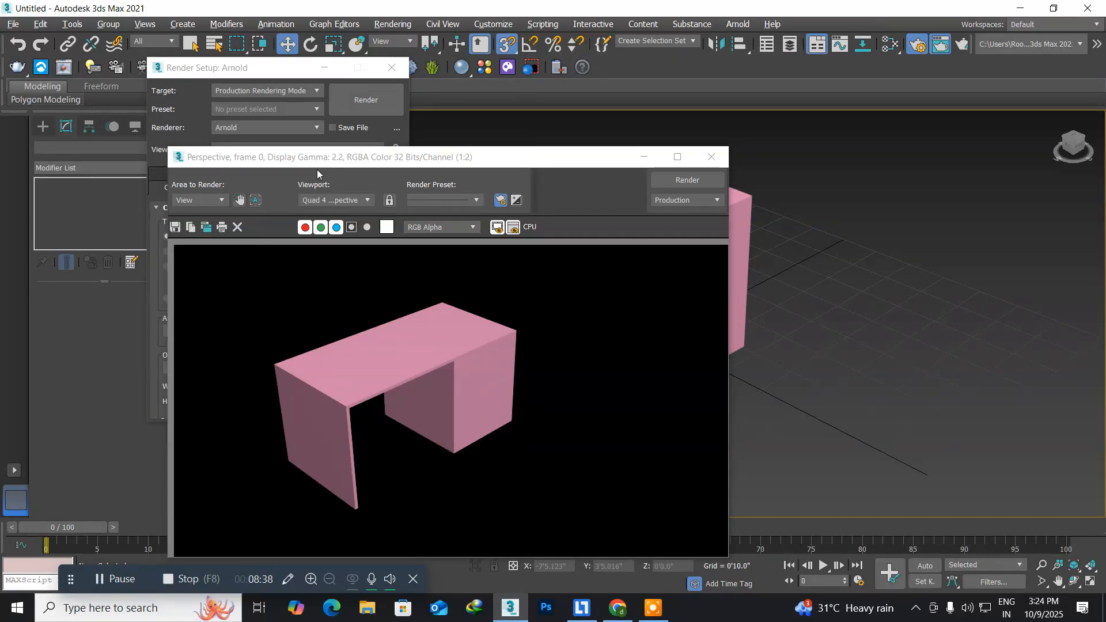
pyautogui.moveTo(317, 164); pyautogui.dragTo(425, 99)
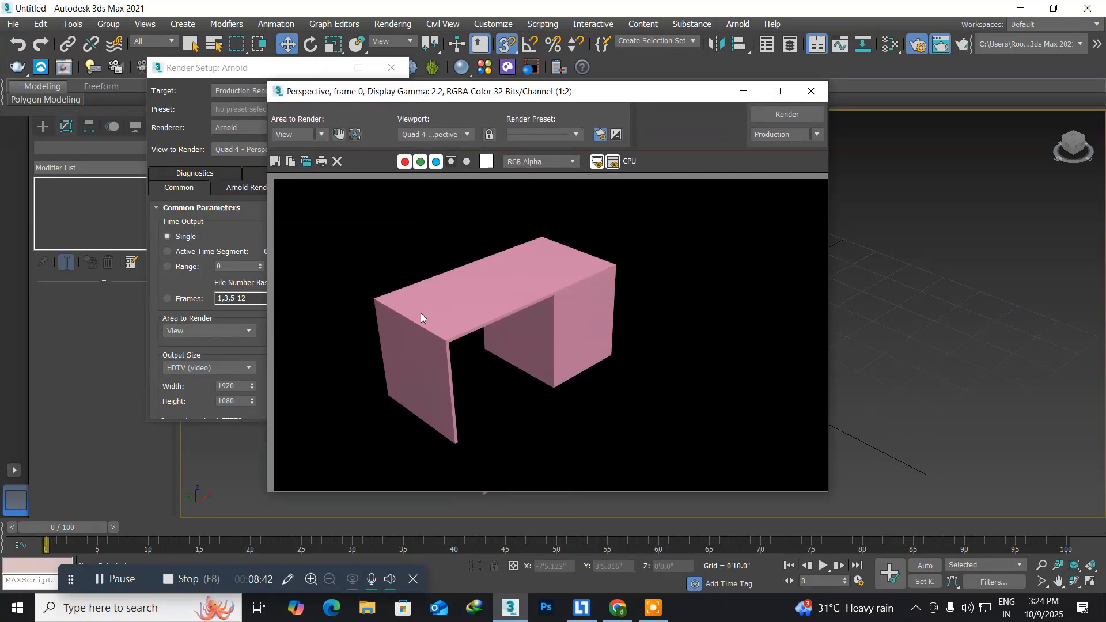
pyautogui.click(274, 163)
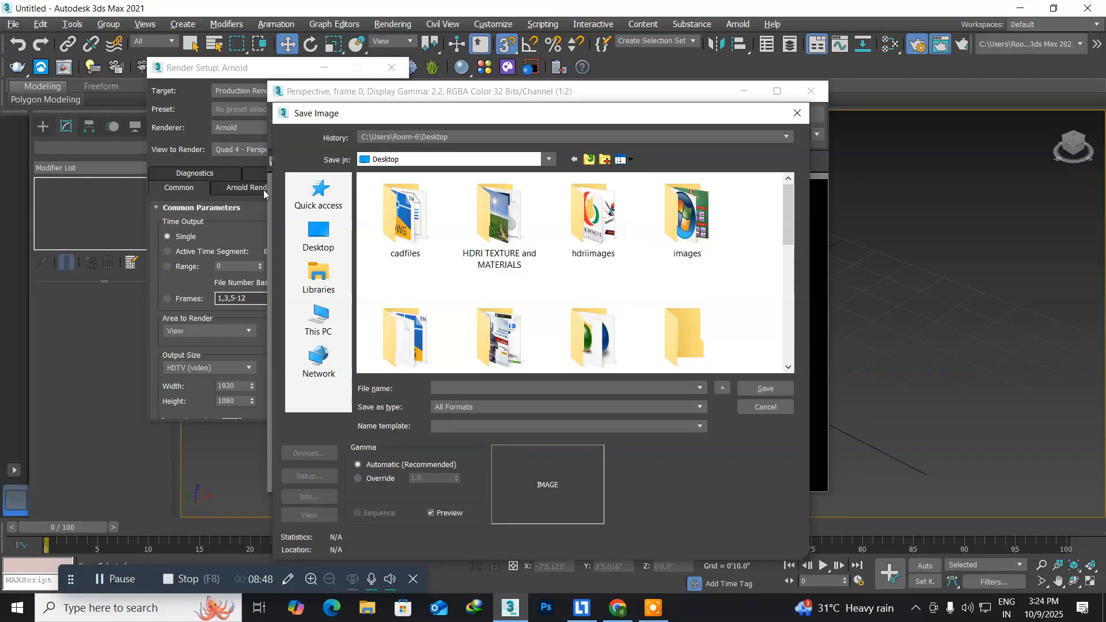
pyautogui.click(319, 236)
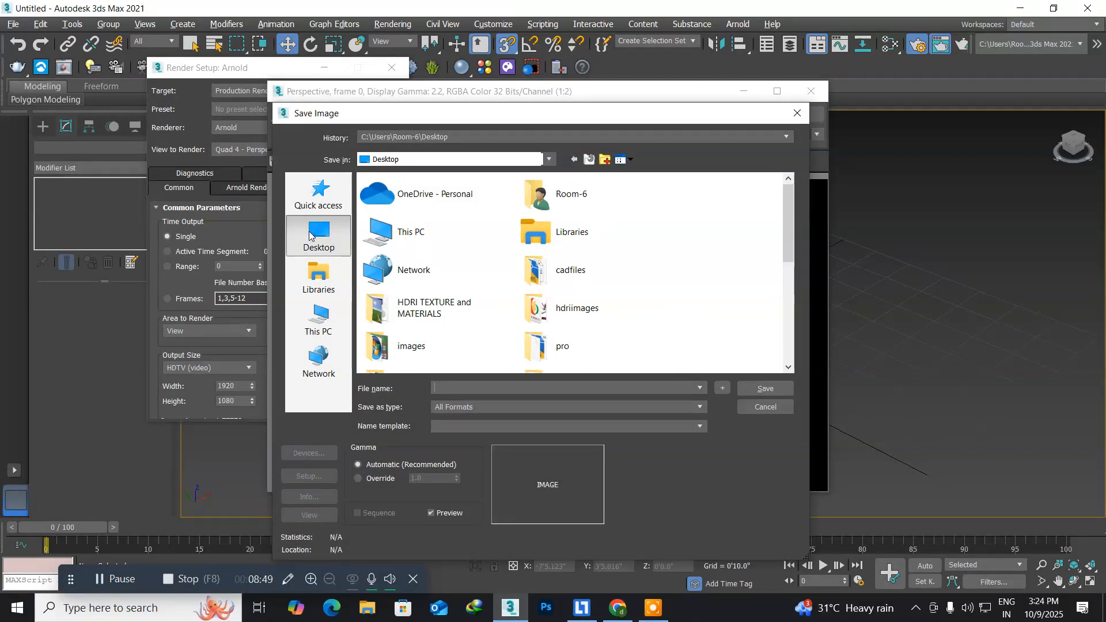
pyautogui.click(443, 389)
pyautogui.write('samplemodel')
pyautogui.click(459, 407)
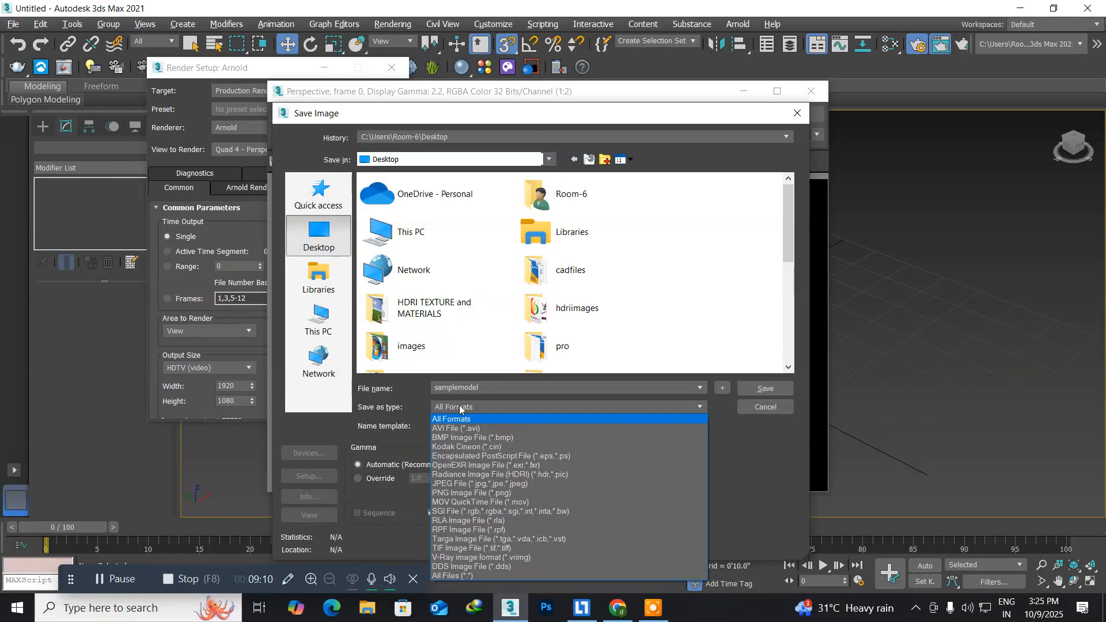
pyautogui.click(464, 484)
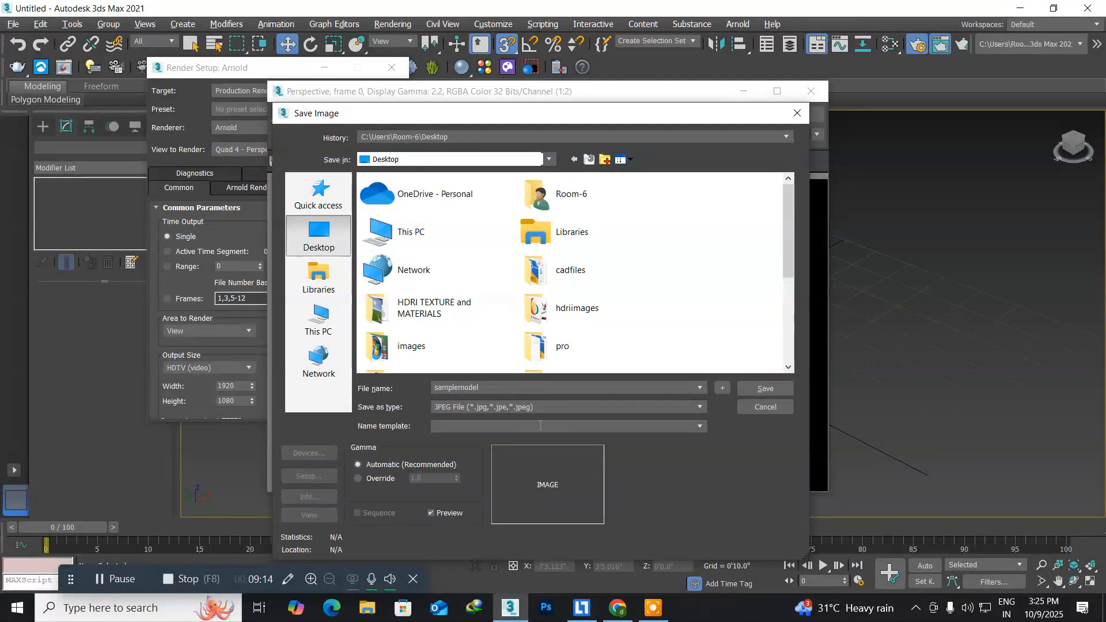
pyautogui.click(765, 388)
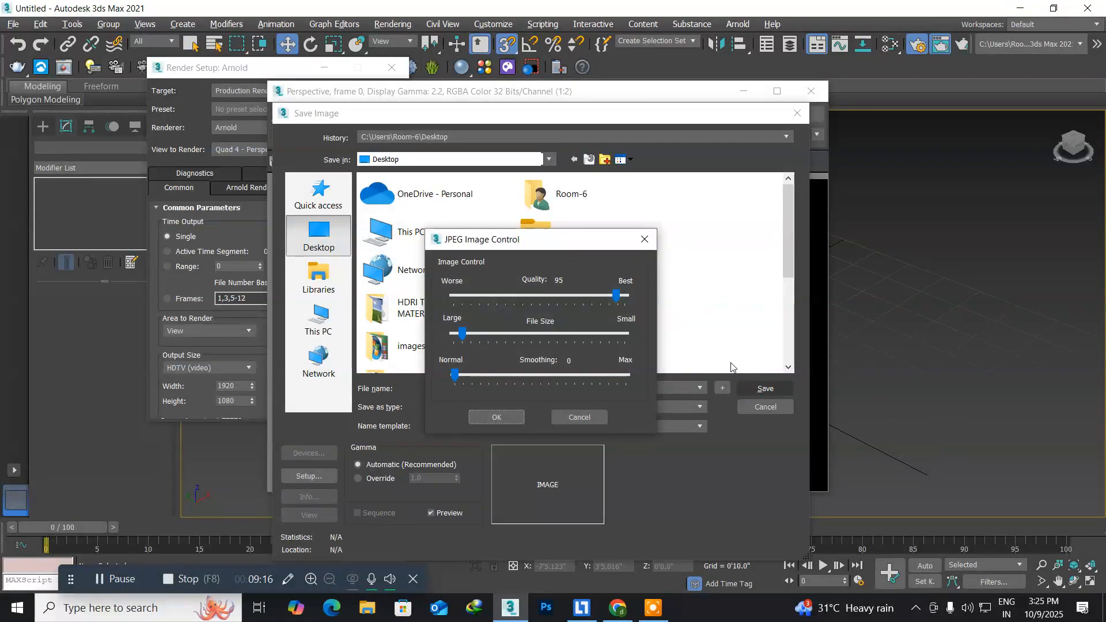
pyautogui.click(499, 415)
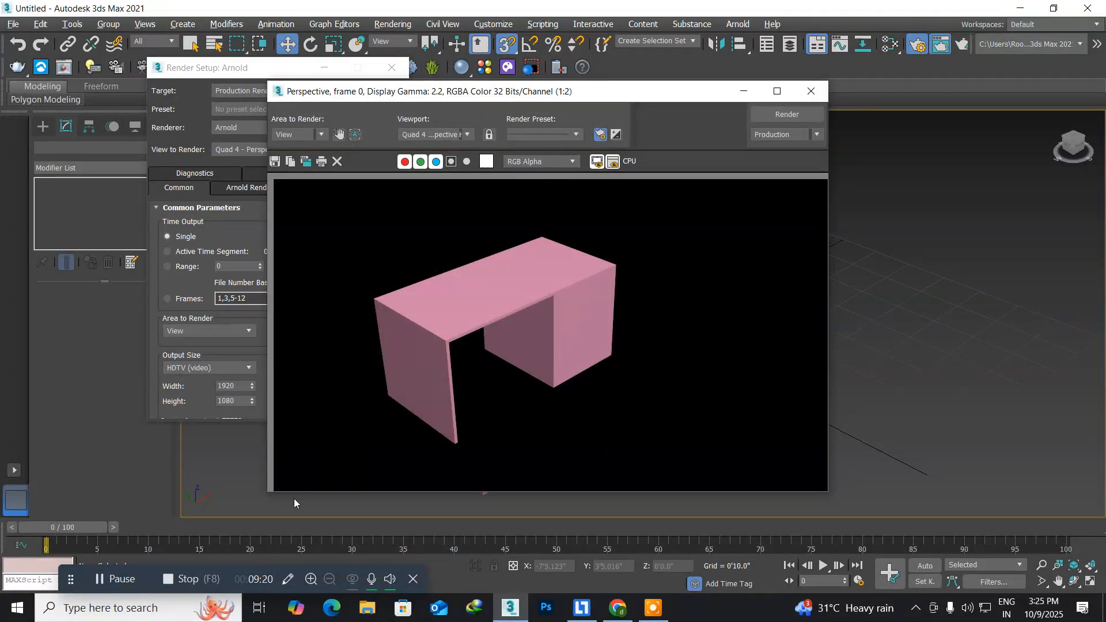